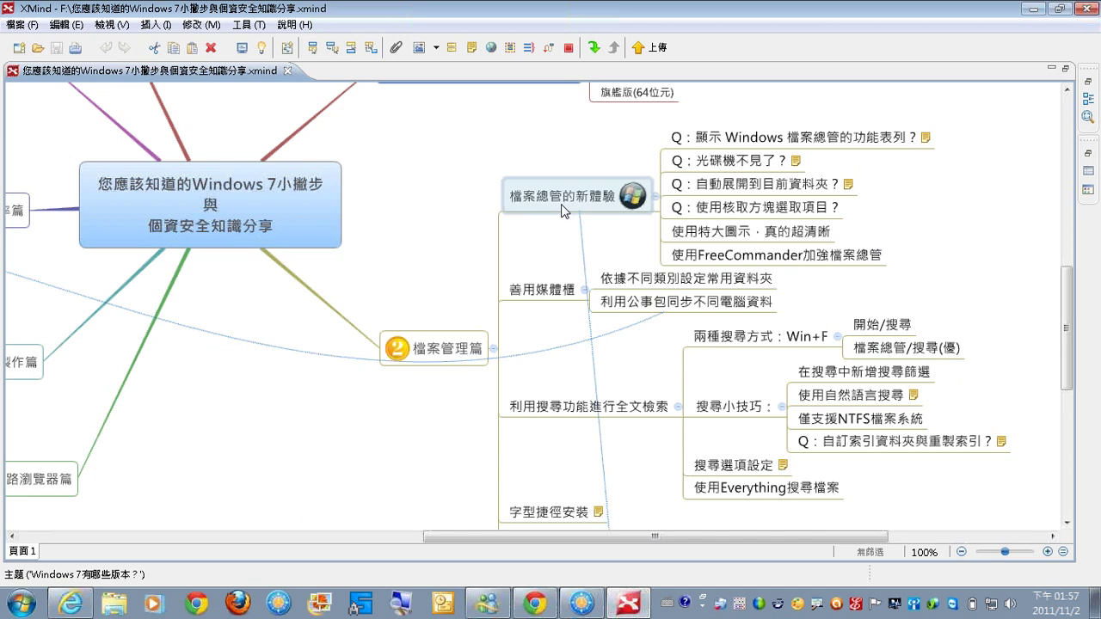
Drill down into the 檔案管理篇 topic so its branch is shown as its own map
click(426, 352)
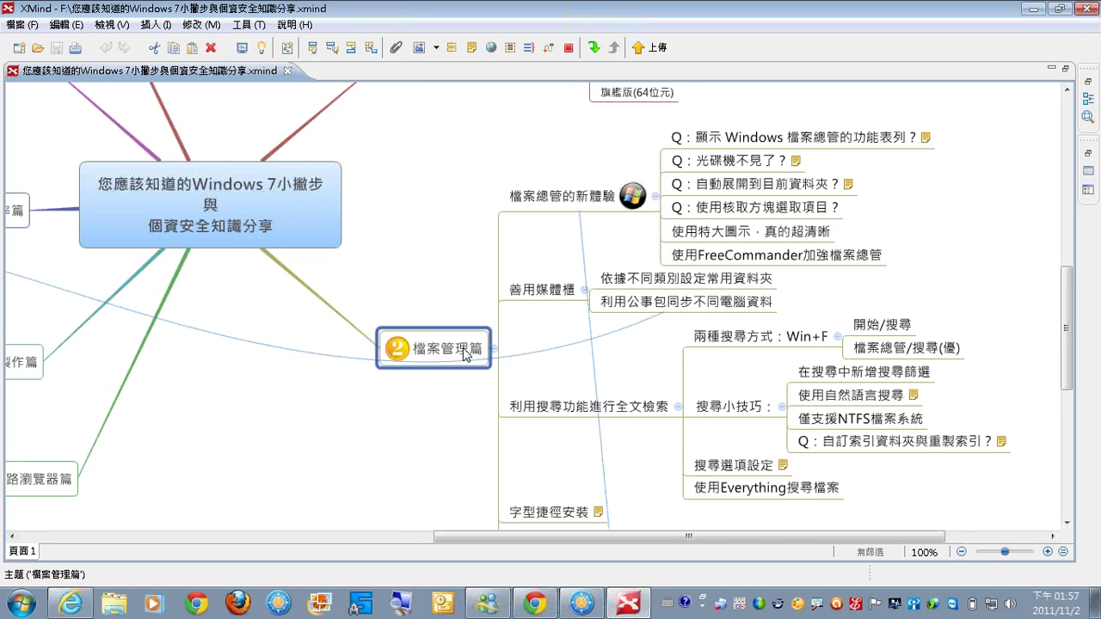
key(F6)
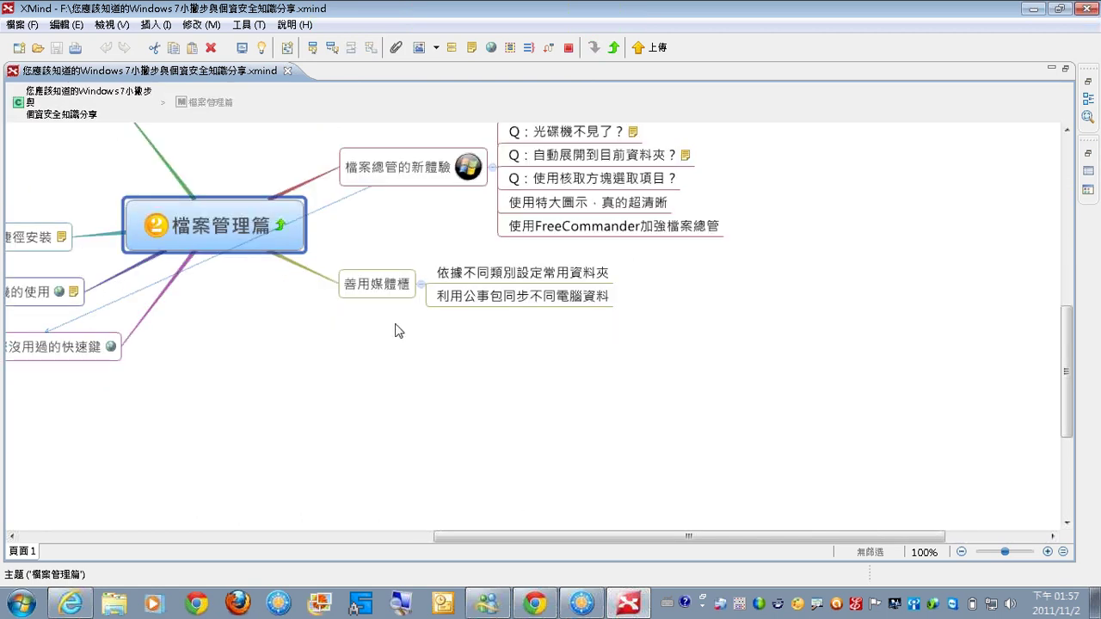
drag(559, 536, 368, 569)
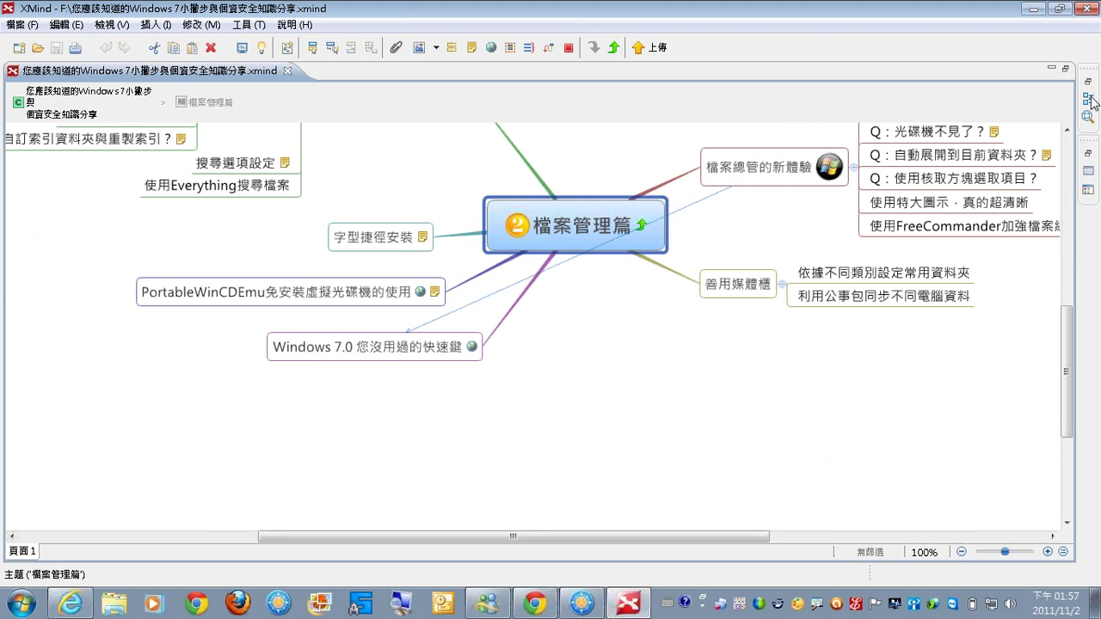
scroll(1069, 134, up, 5)
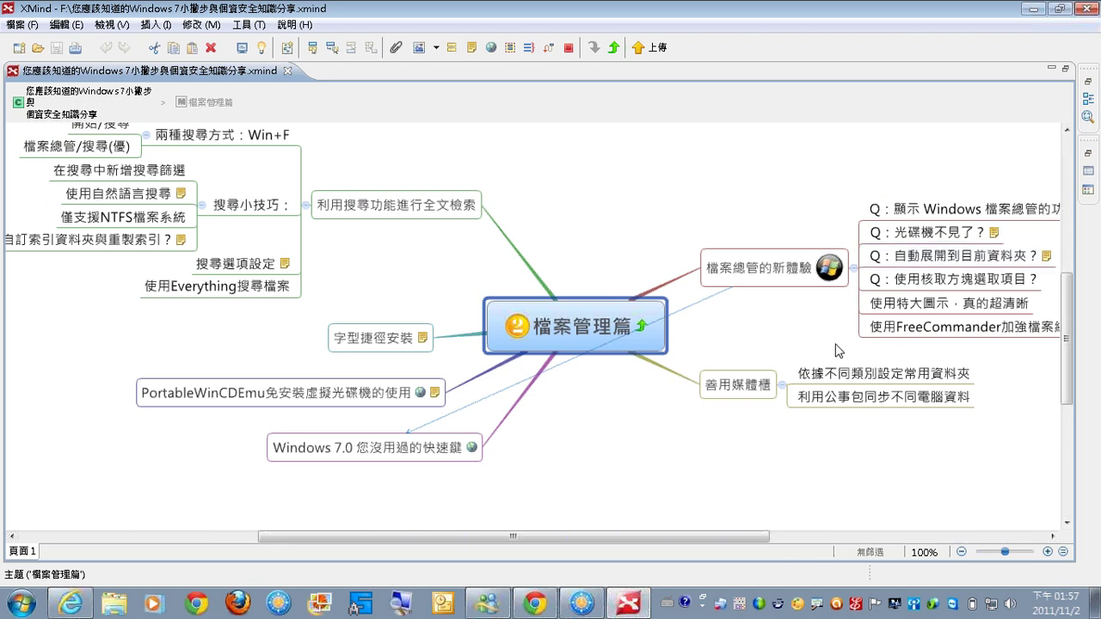
Switch to Windows Explorer at the 媒體櫃 location and maximize its window
click(115, 607)
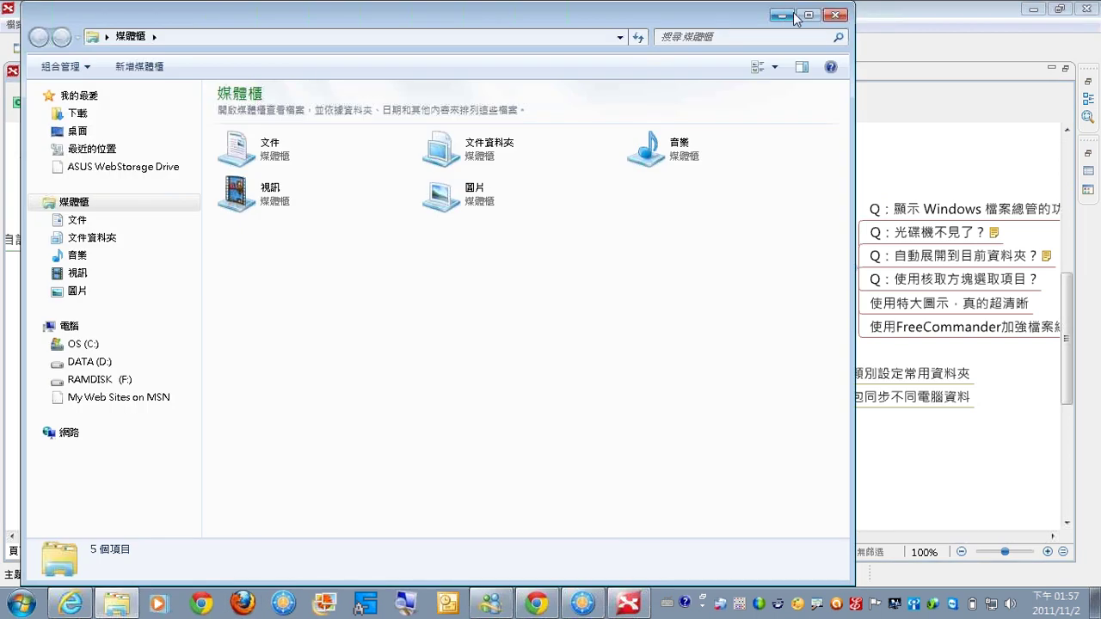
click(808, 14)
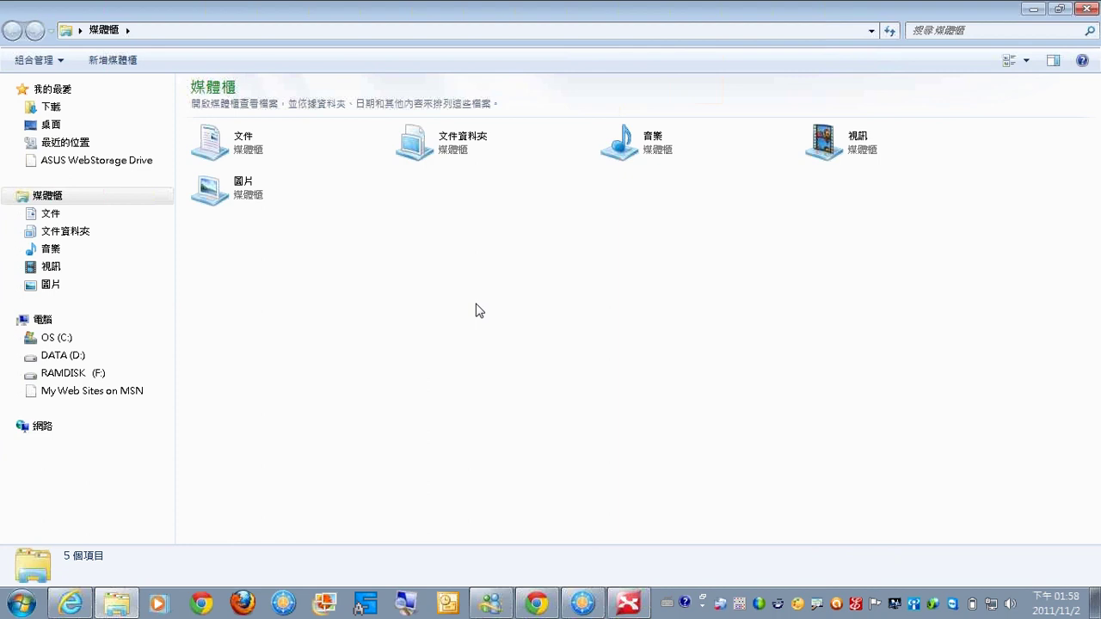
Return to XMind and open the note attached to the topic "Q：顯示 Windows 檔案總管的功能表列？"
key(alt+Tab)
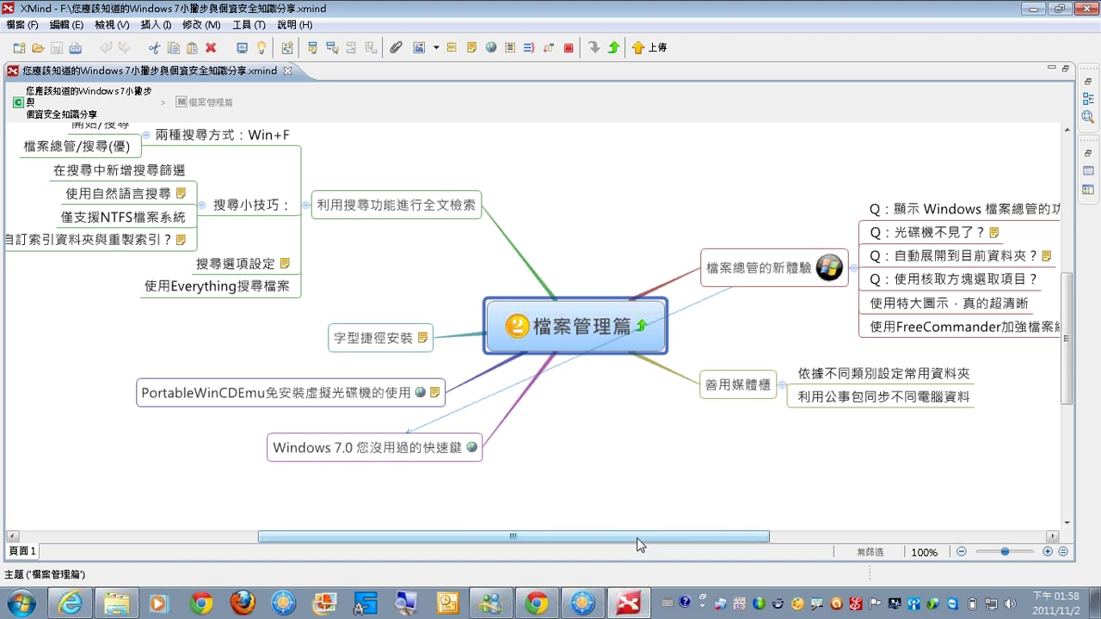
drag(638, 539, 750, 538)
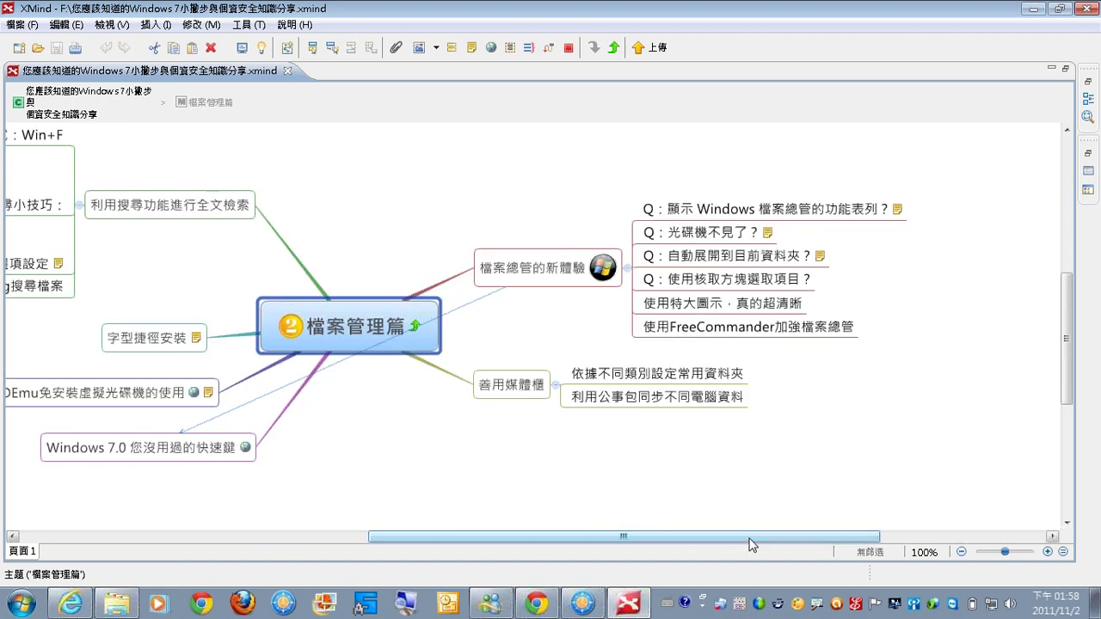
click(834, 210)
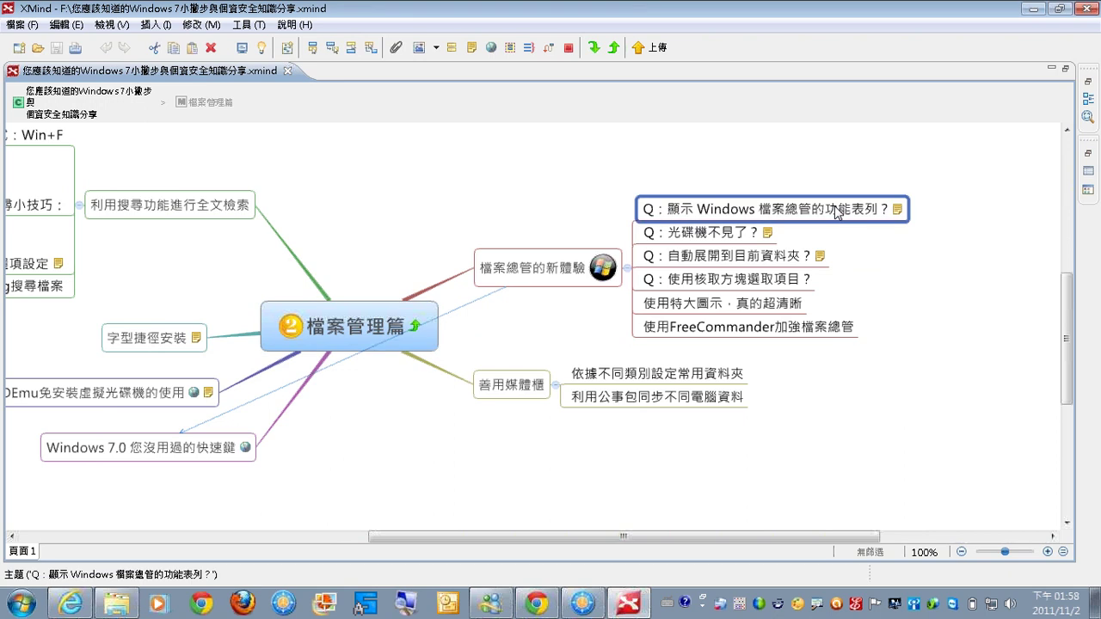
click(897, 209)
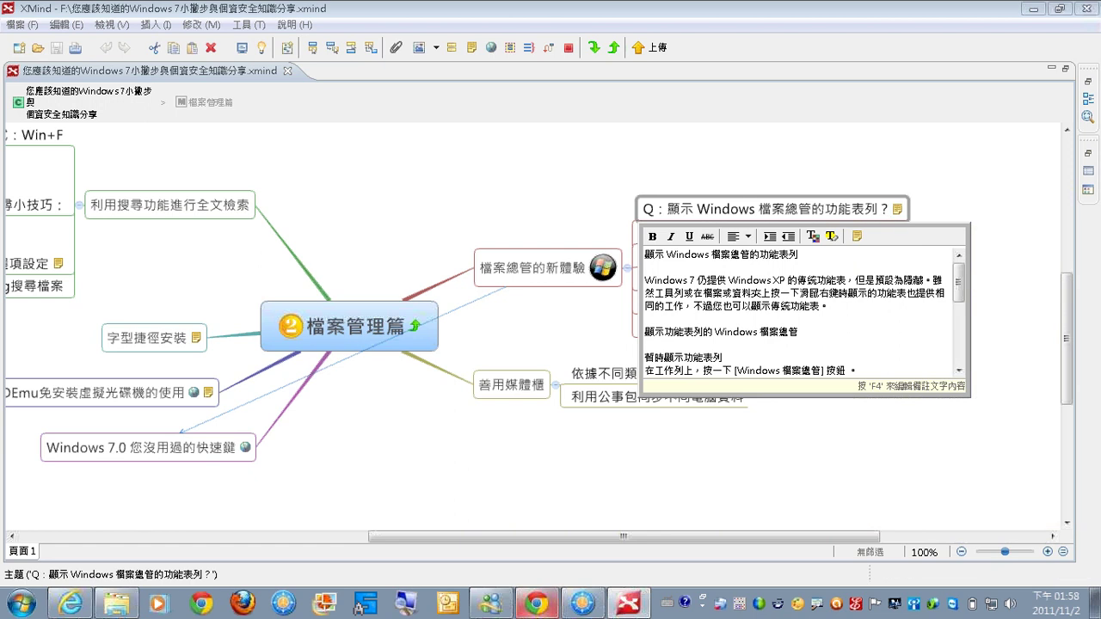
Switch to Windows Explorer, turn on 功能表列 in the window's layout options, and look through the commands it offers
click(118, 604)
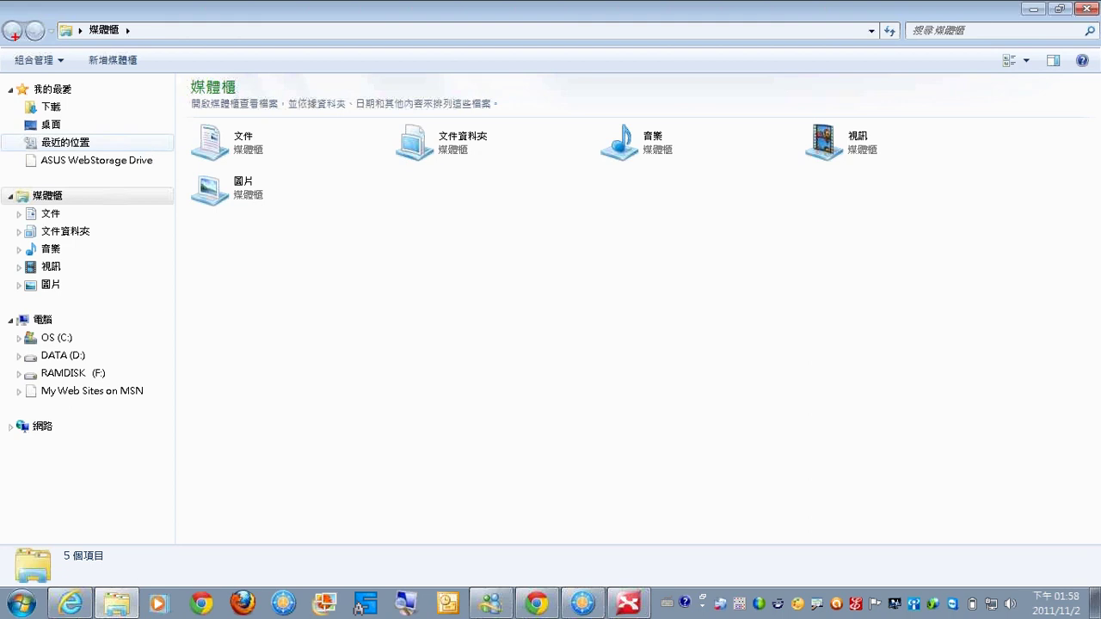
drag(545, 62, 832, 62)
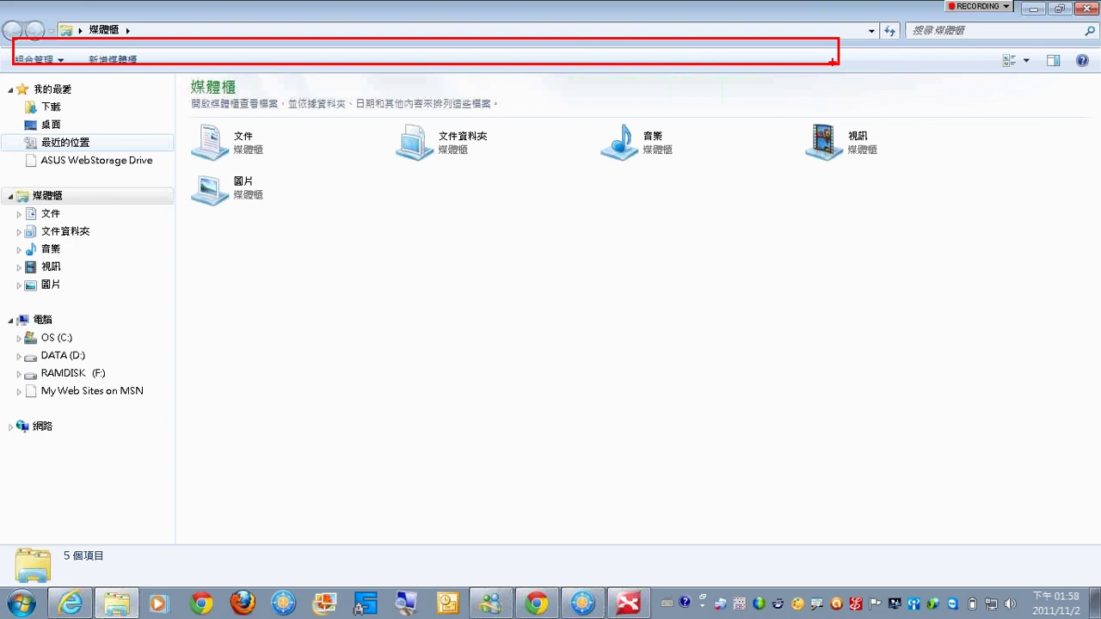
drag(832, 62, 832, 62)
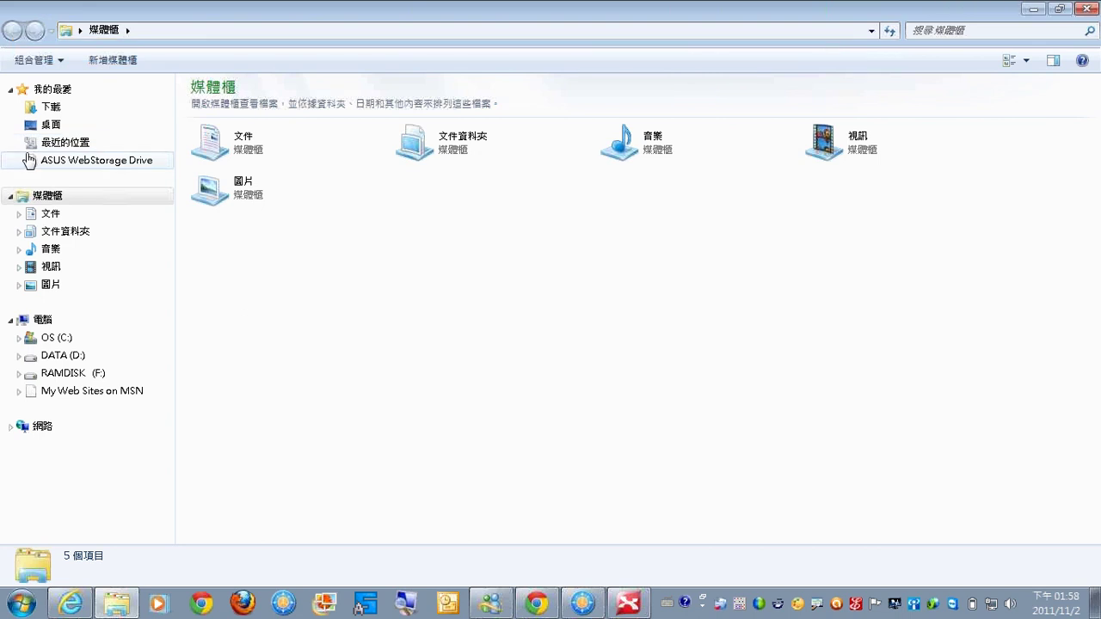
click(58, 62)
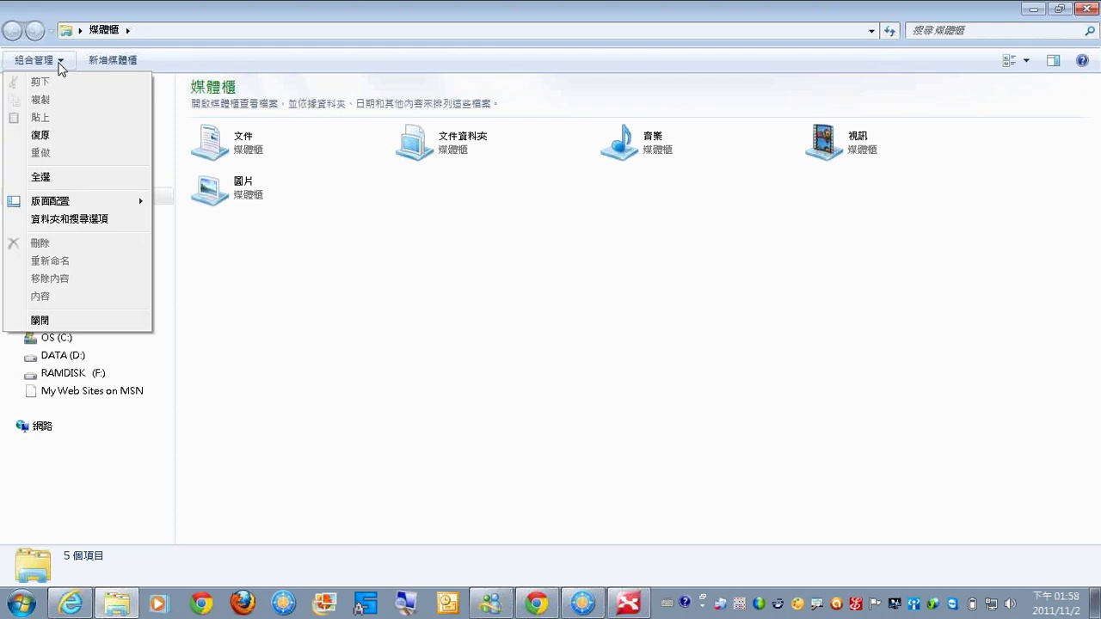
mouse_move(100, 205)
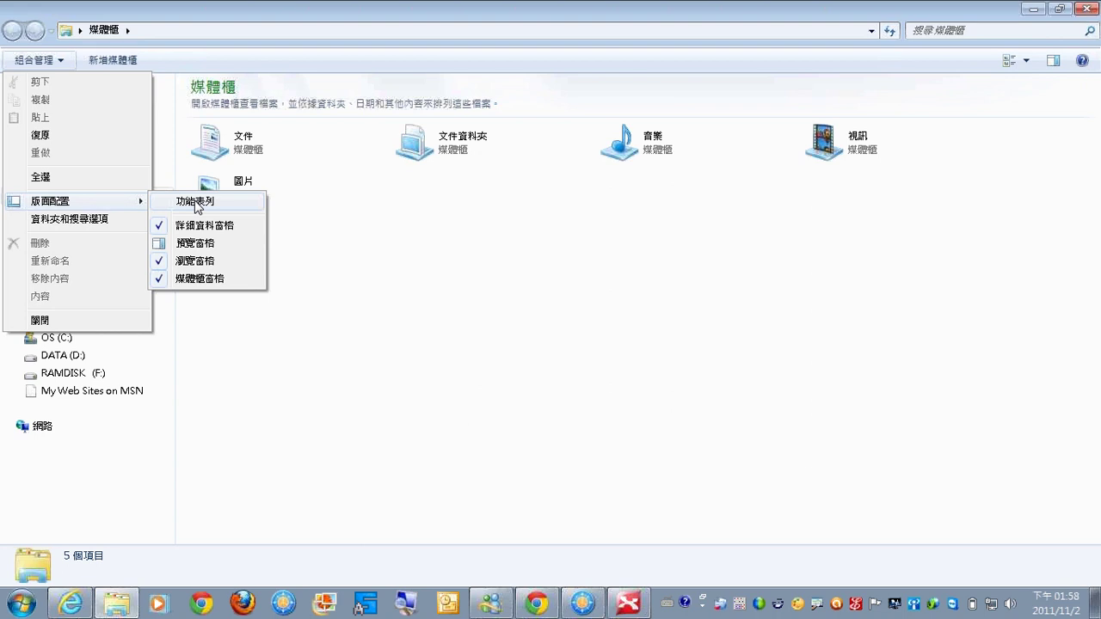
click(197, 203)
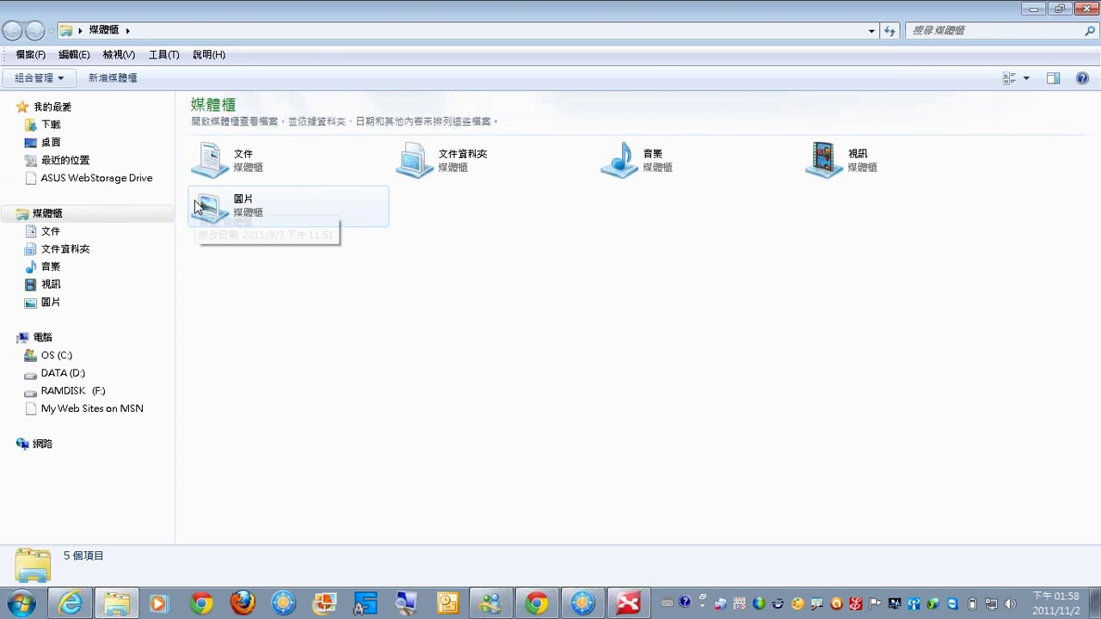
click(74, 54)
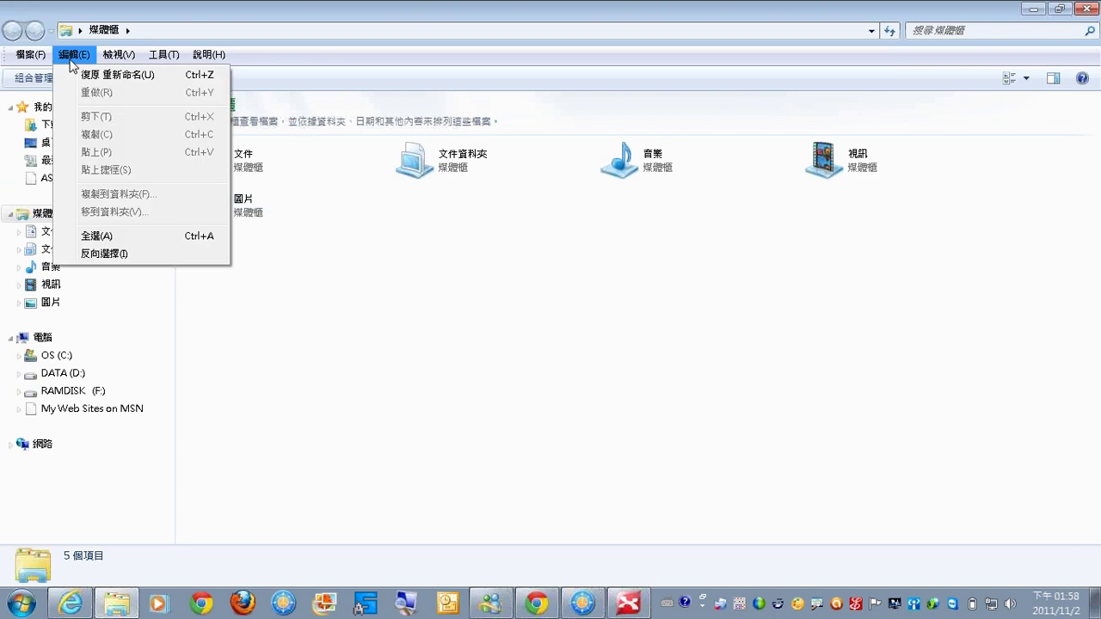
mouse_move(110, 58)
mouse_move(163, 66)
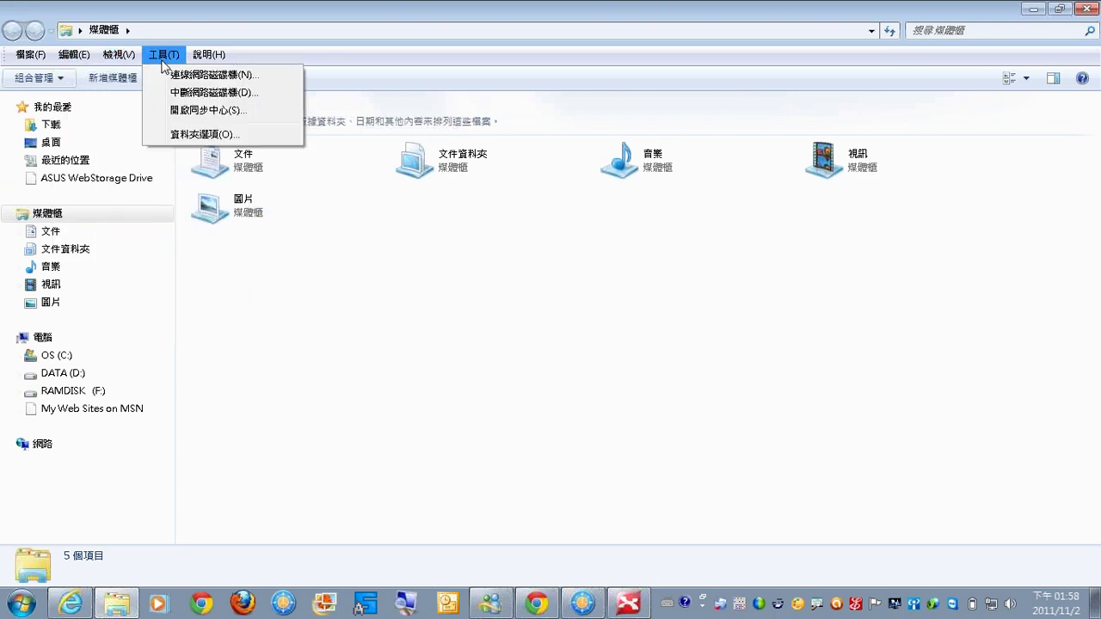
Turn 功能表列 off again in the Explorer window's layout options
click(63, 80)
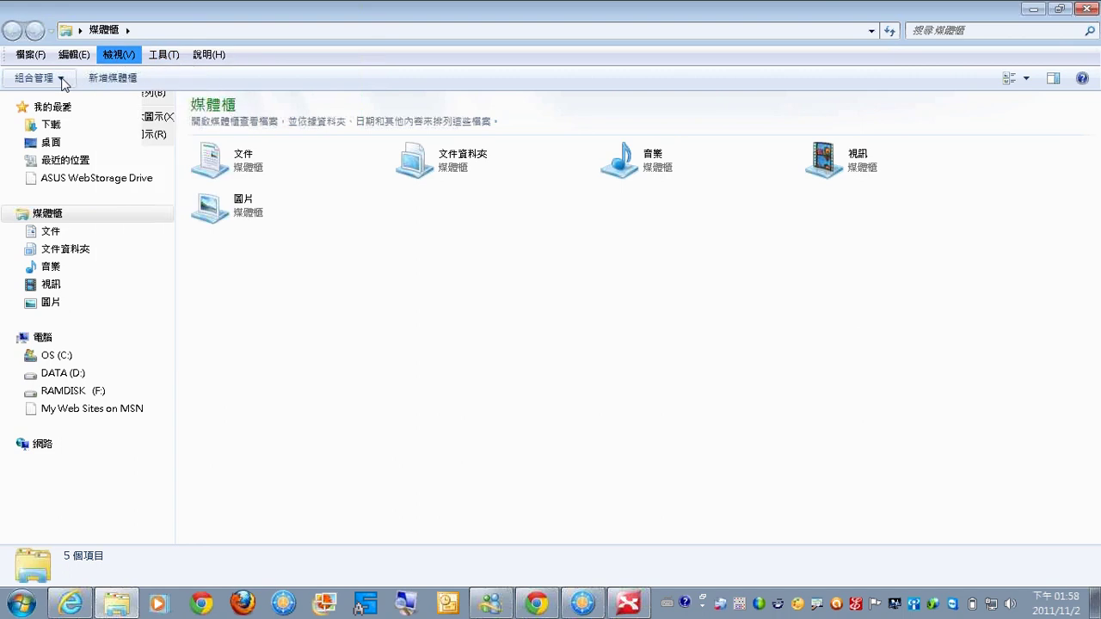
click(63, 80)
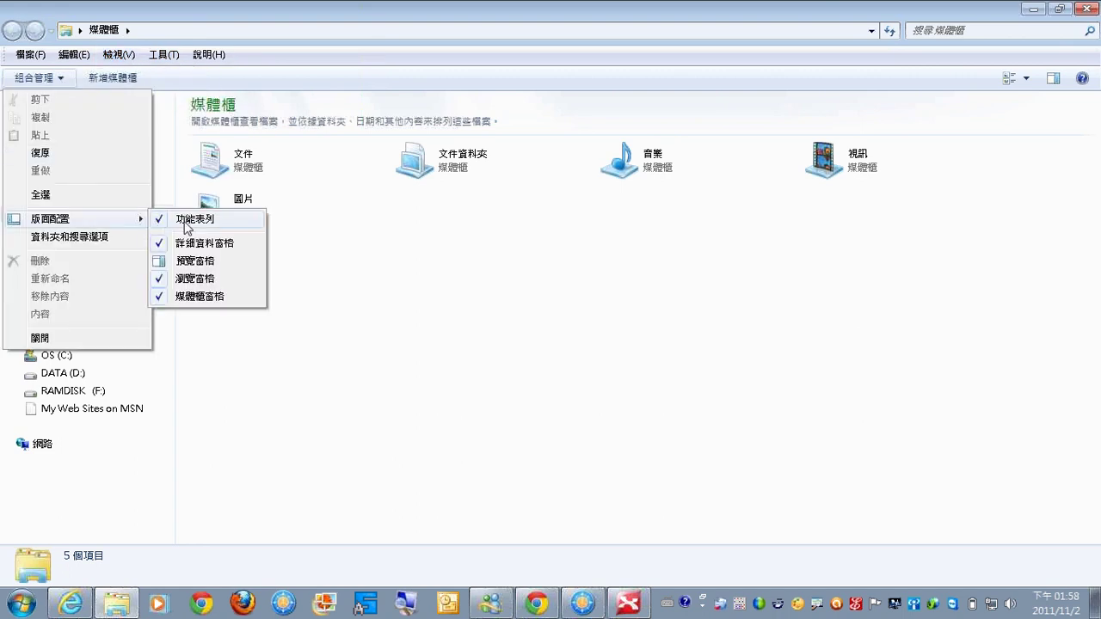
click(185, 222)
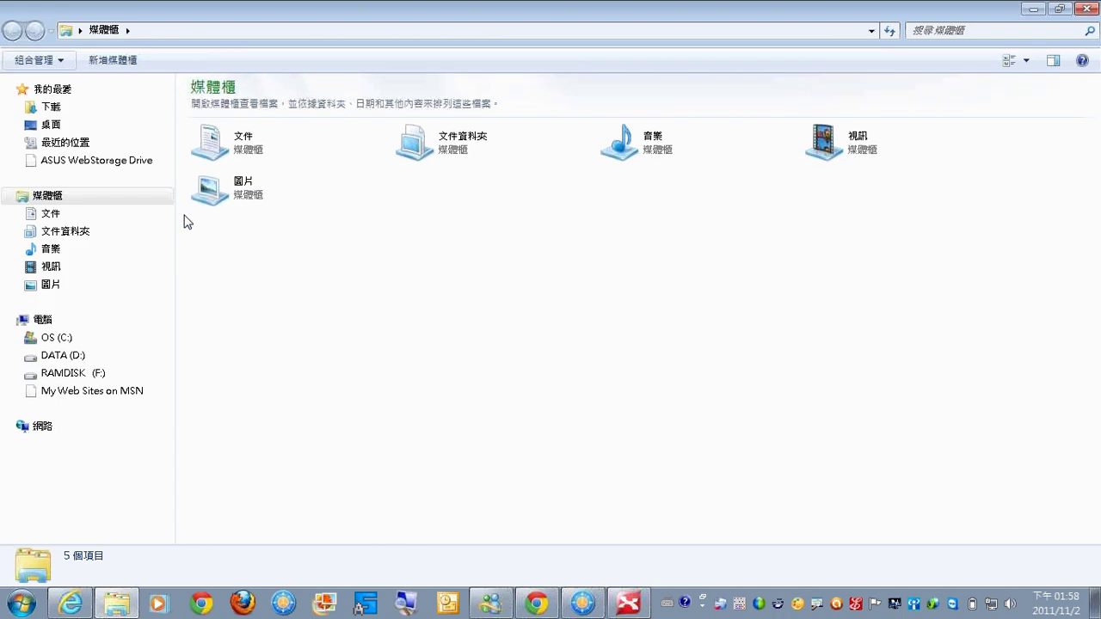
Return to XMind and select the topic "Q：光碟機不見了？"
key(alt+Tab)
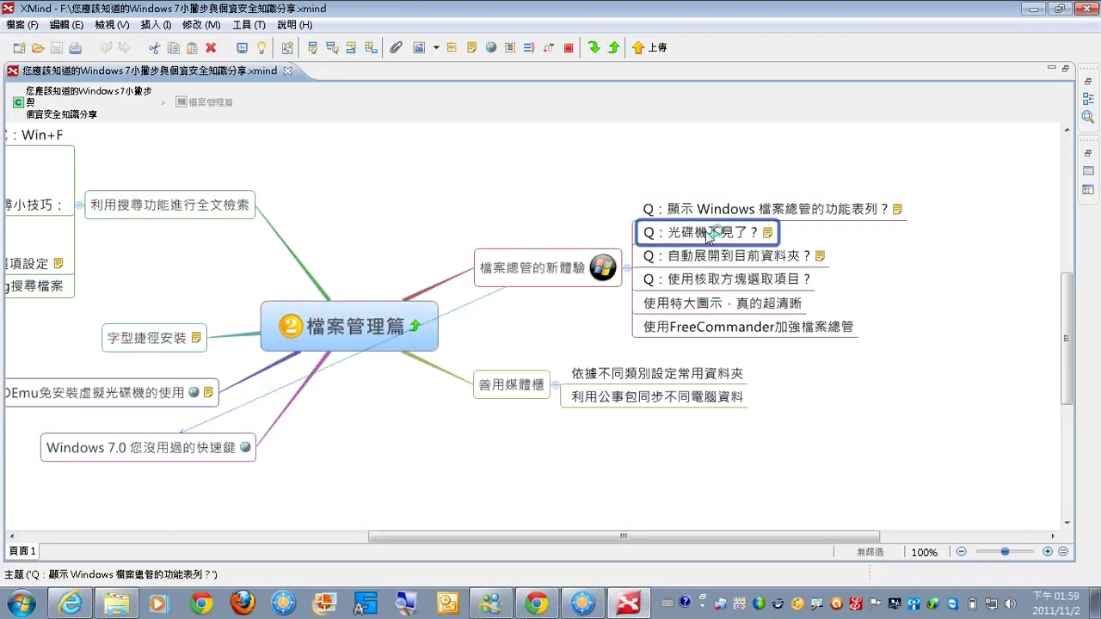
click(709, 234)
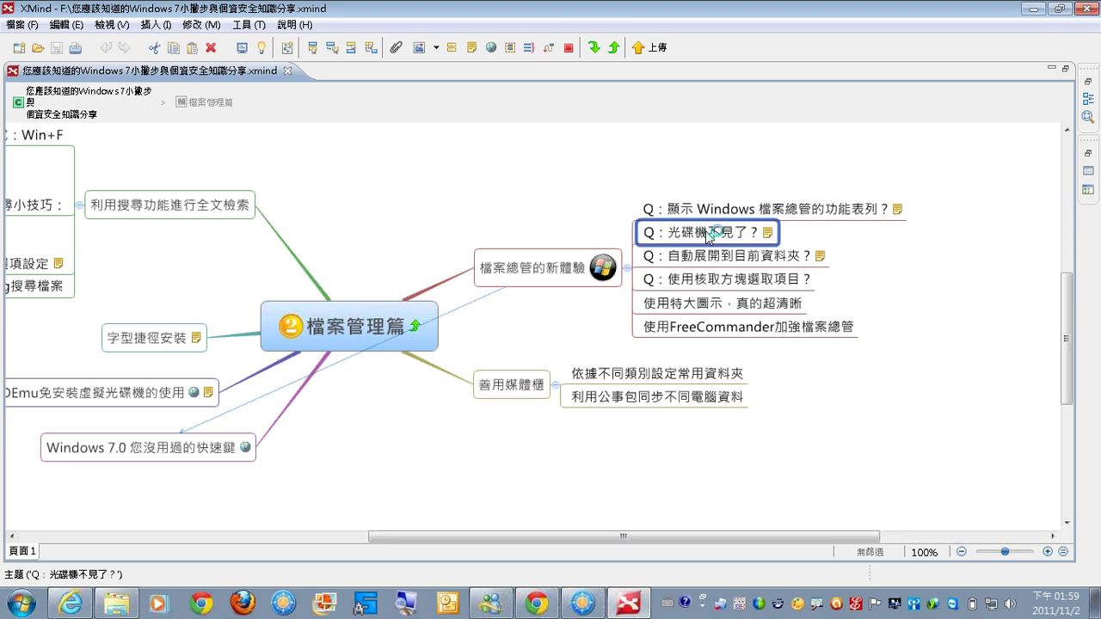
Switch to Windows Explorer and open 電腦 to compare the navigation pane's drives with those listed, including DVD RW 磁碟機 (E:)
key(alt+Tab)
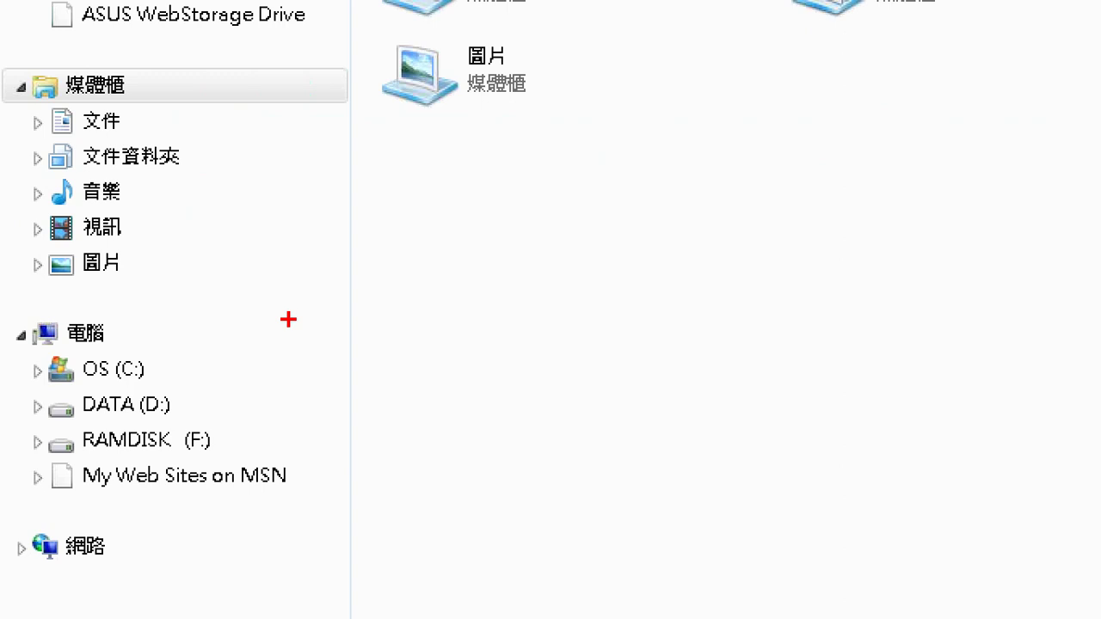
drag(36, 301, 34, 543)
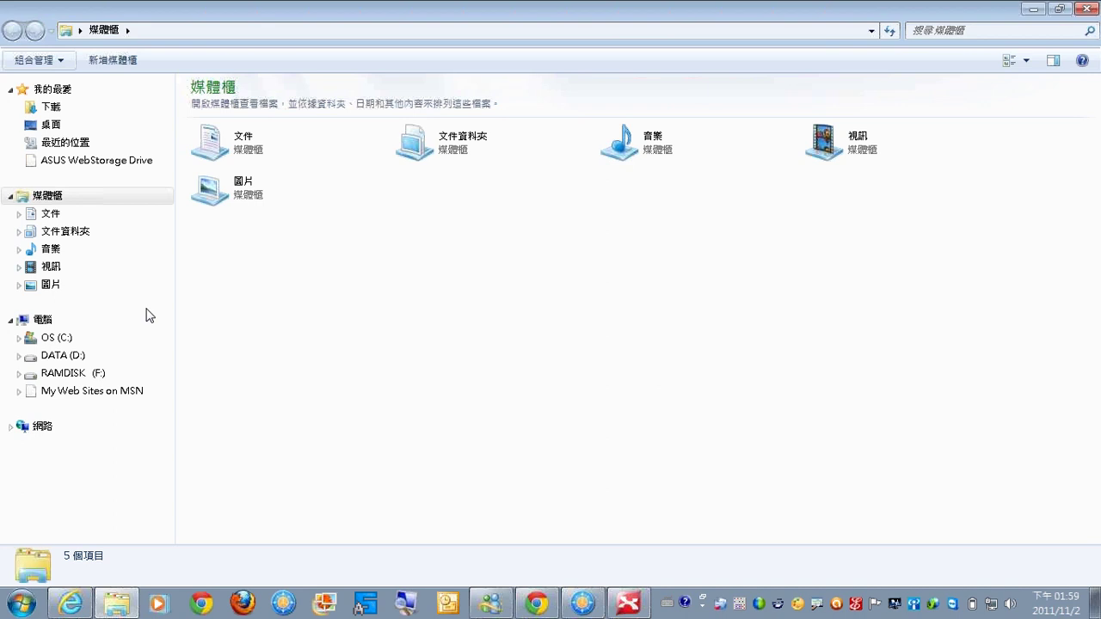
click(38, 320)
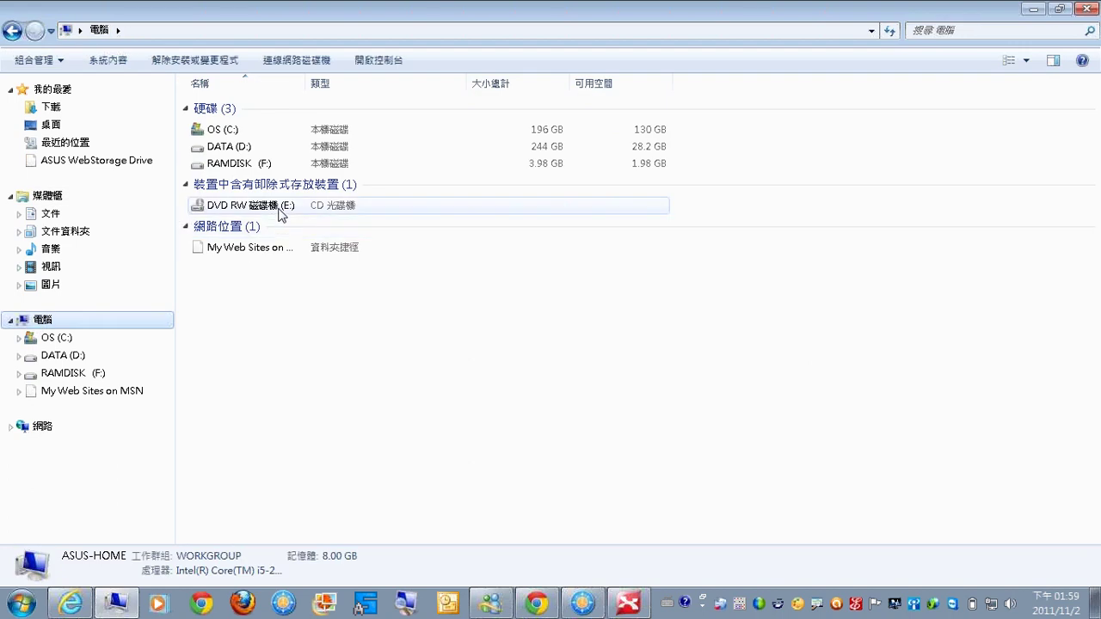
drag(66, 293, 130, 255)
mouse_move(193, 225)
mouse_down()
mouse_move(350, 194)
mouse_move(140, 228)
mouse_up()
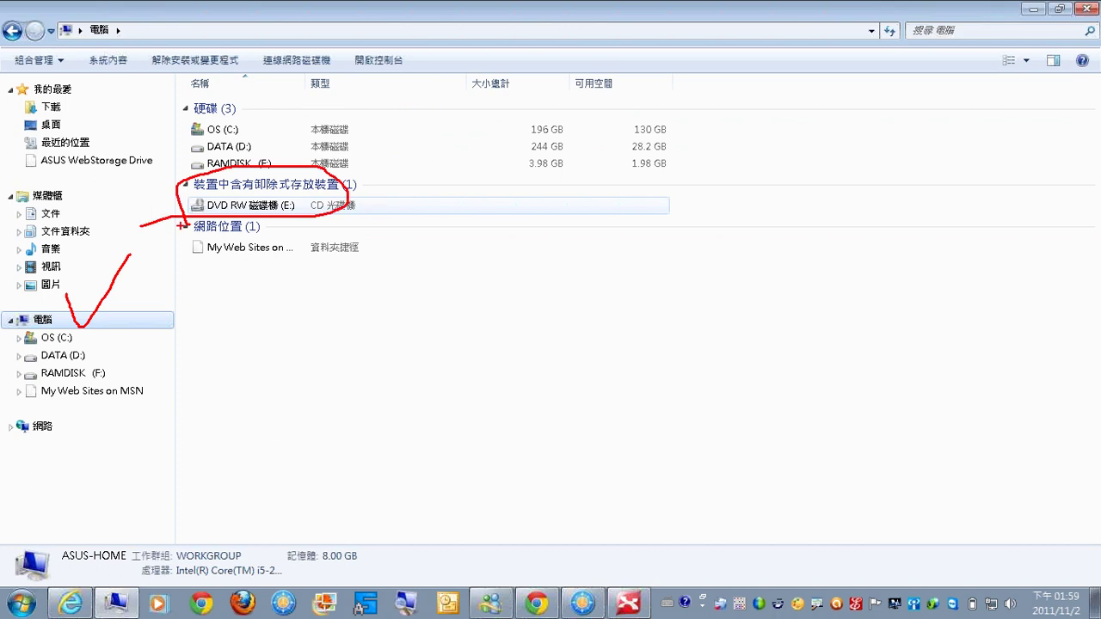
key(Escape)
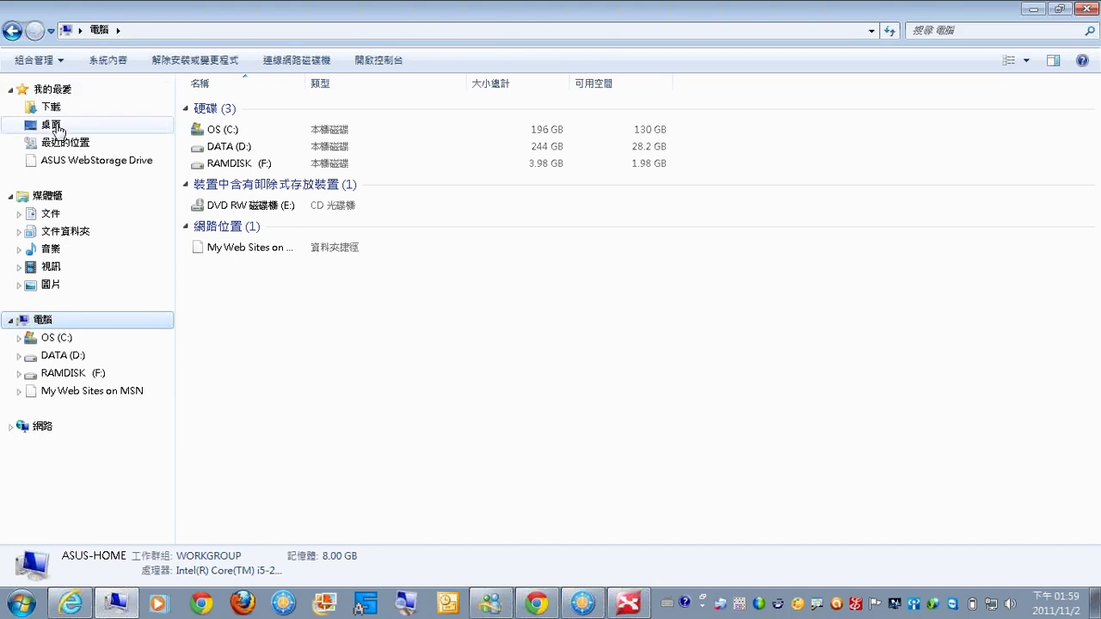
Open the folder and search options and enable 顯示所有資料夾 for the navigation pane
click(58, 62)
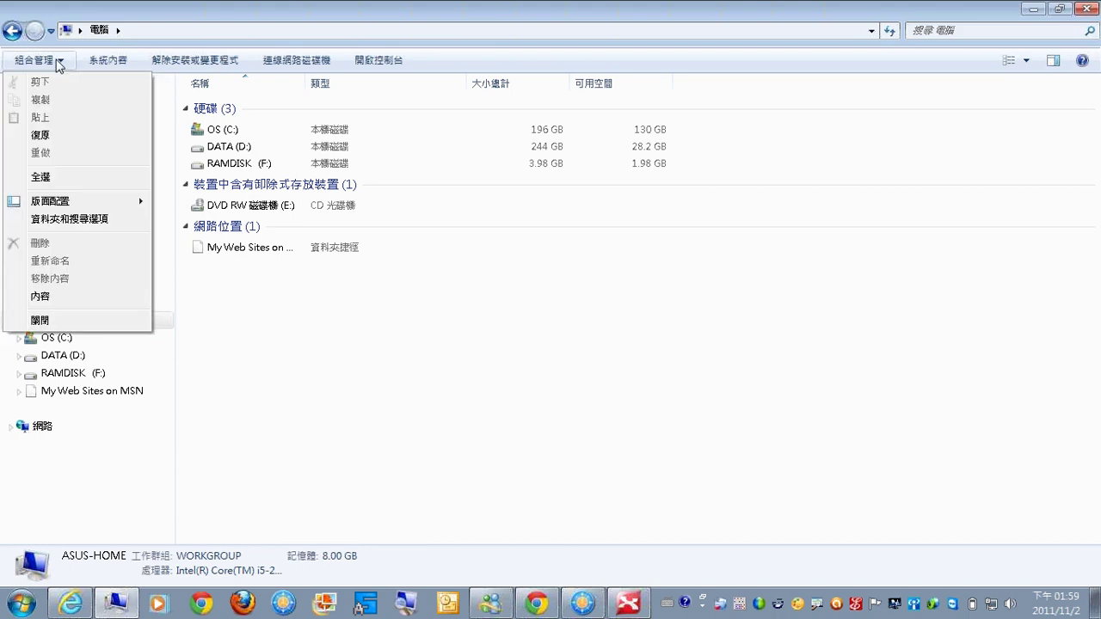
mouse_move(100, 206)
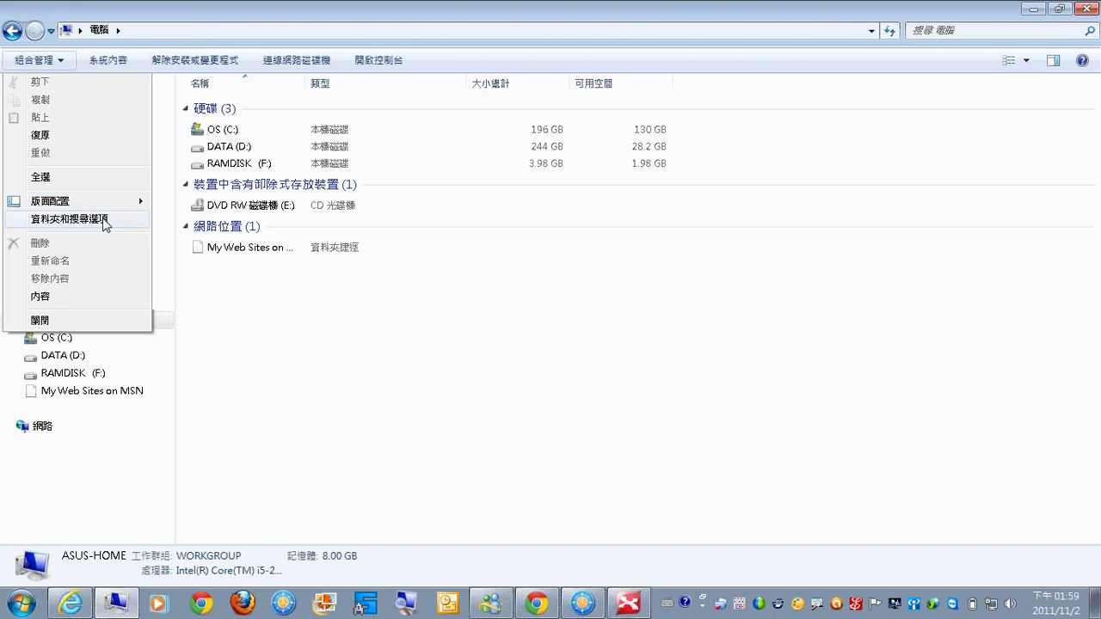
click(105, 221)
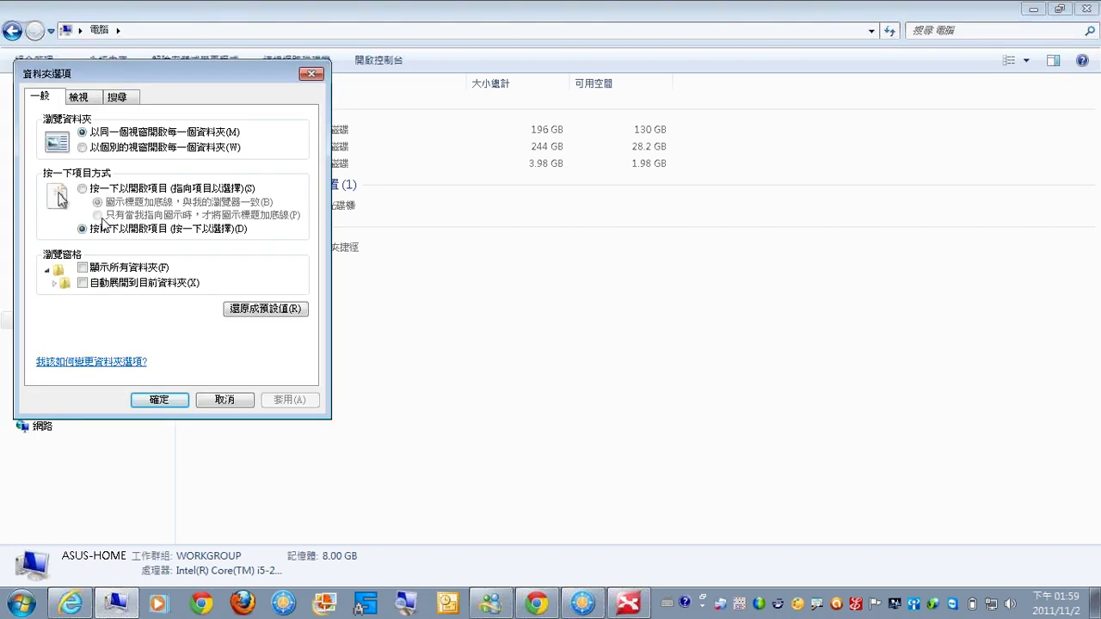
click(78, 96)
click(40, 97)
click(83, 268)
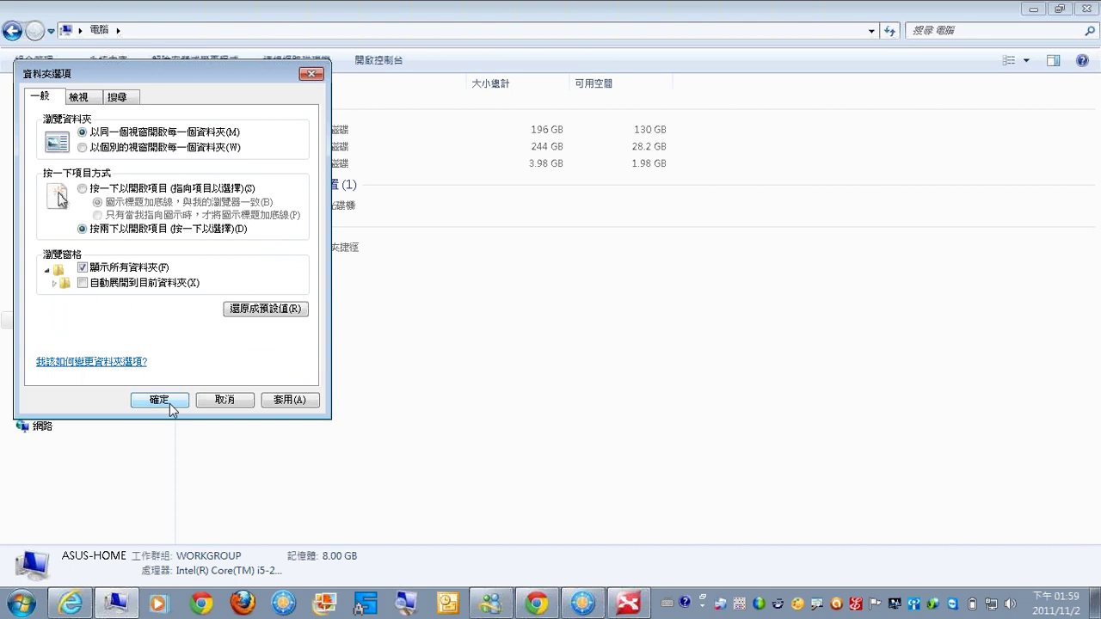
Switch to XMind, open the note on "Q：光碟機不見了？" and enlarge it to view the folder options illustration
click(611, 612)
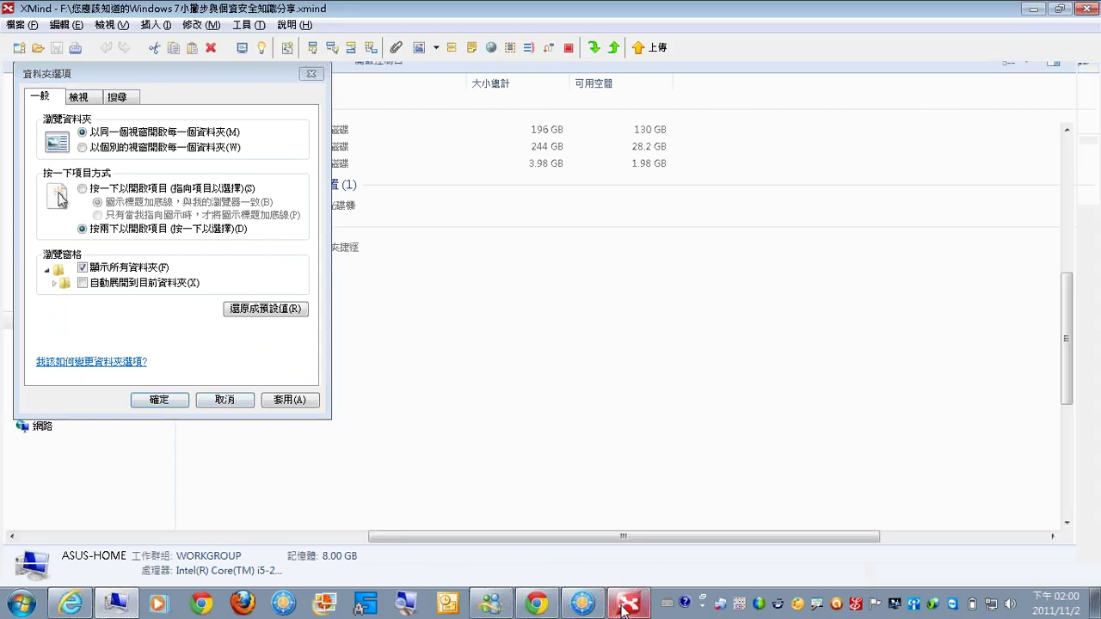
mouse_move(768, 234)
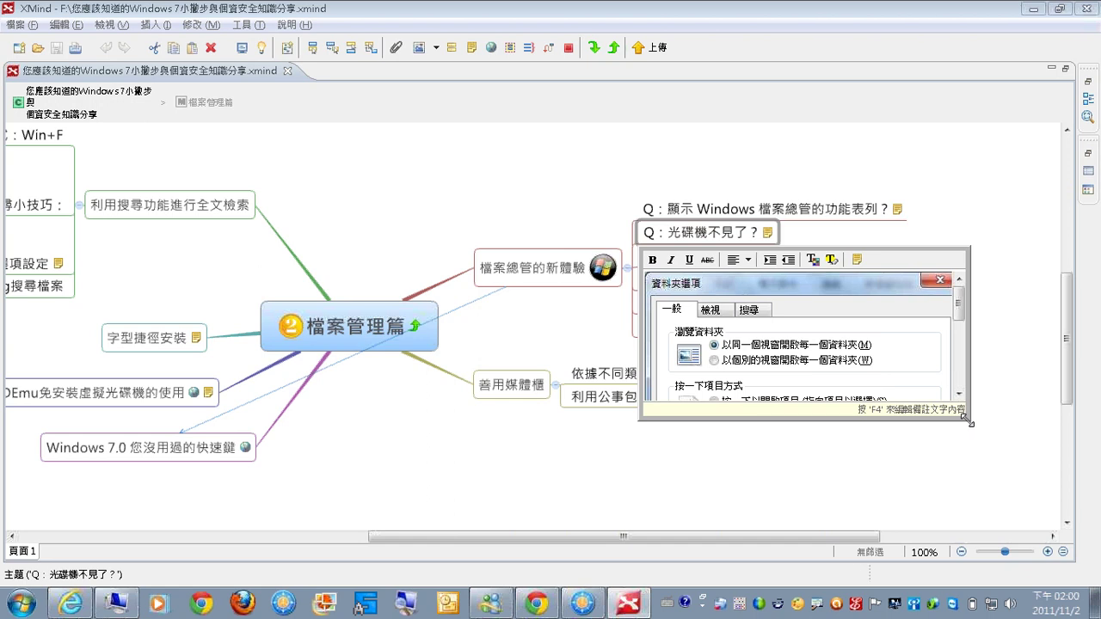
drag(969, 423, 1004, 558)
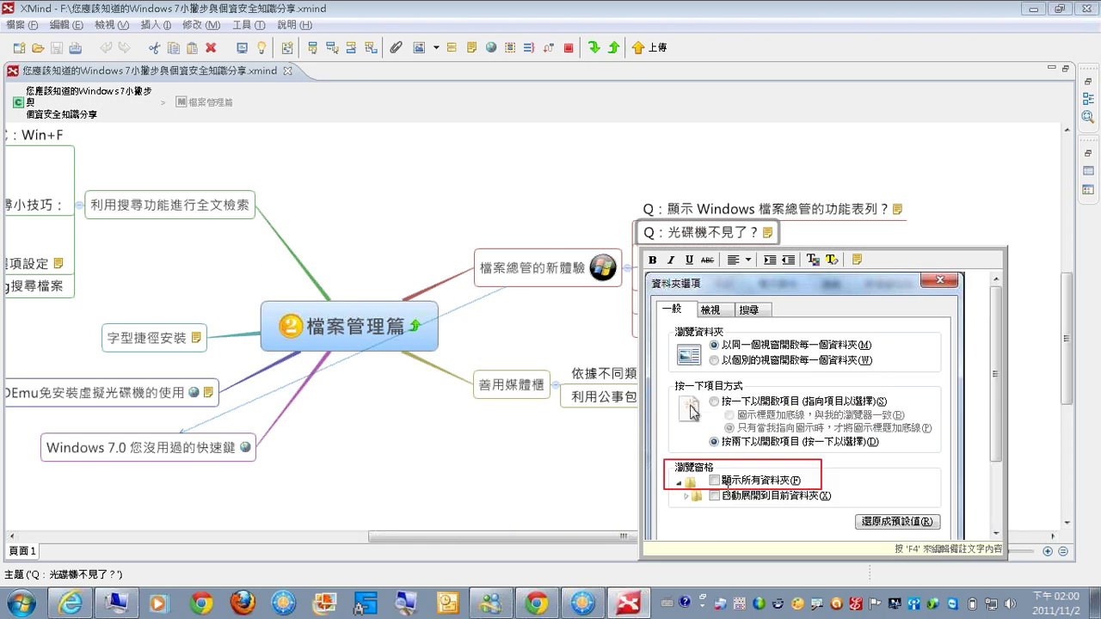
Switch to Windows Explorer and apply 顯示所有資料夾 for the navigation pane in the folder options
click(116, 605)
click(82, 268)
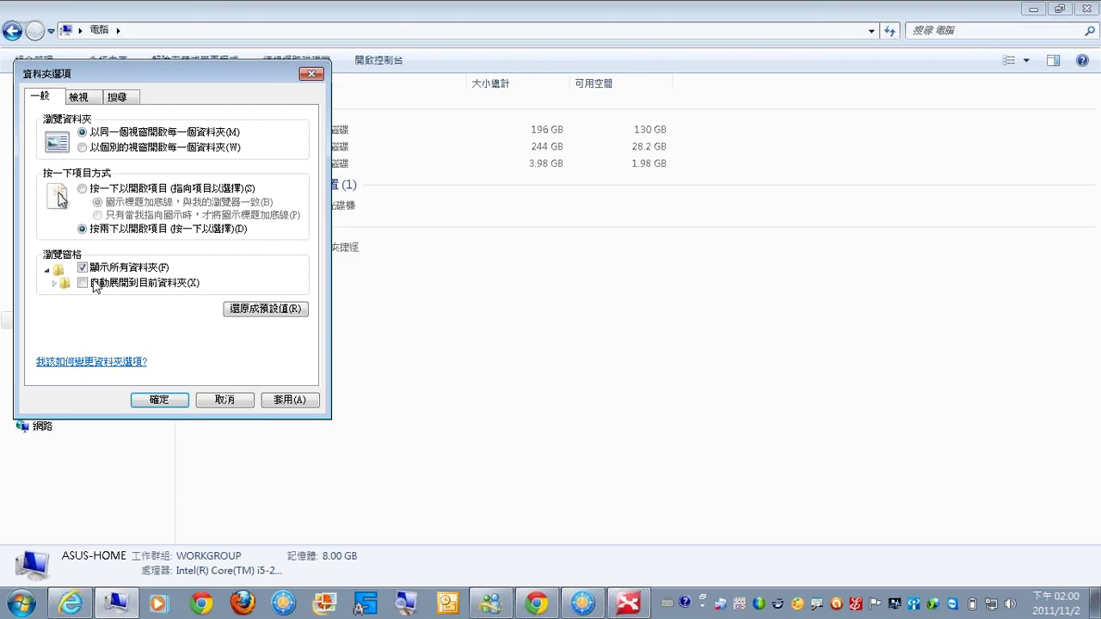
click(156, 399)
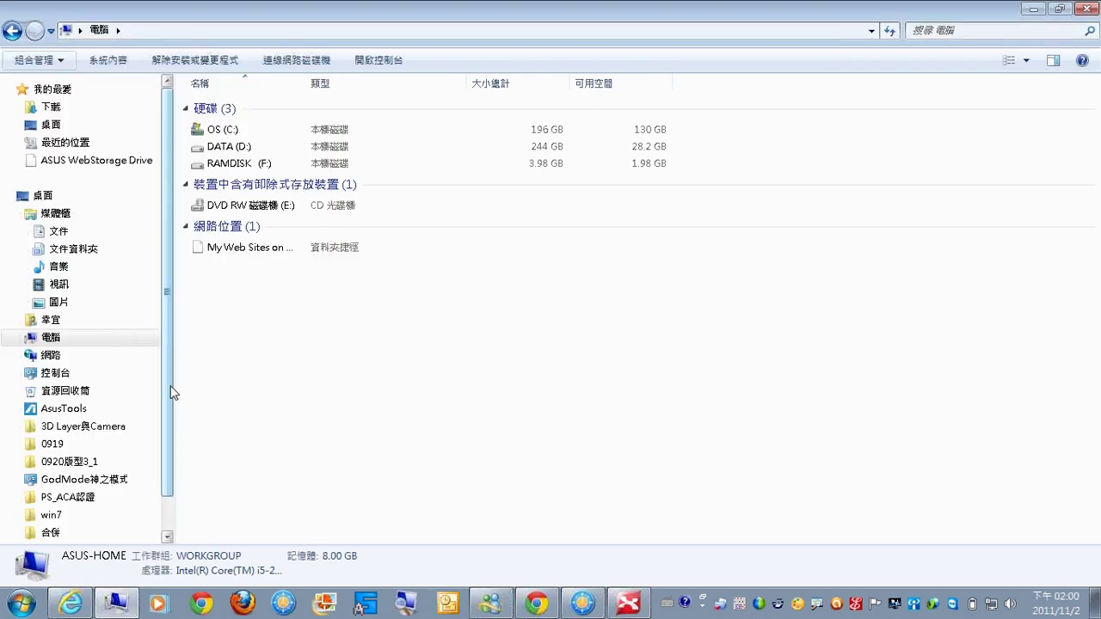
Expand 電腦 in the navigation pane and draw a temporary arrow pointing to DVD RW 磁碟機 (E:)
scroll(170, 432, down, 1)
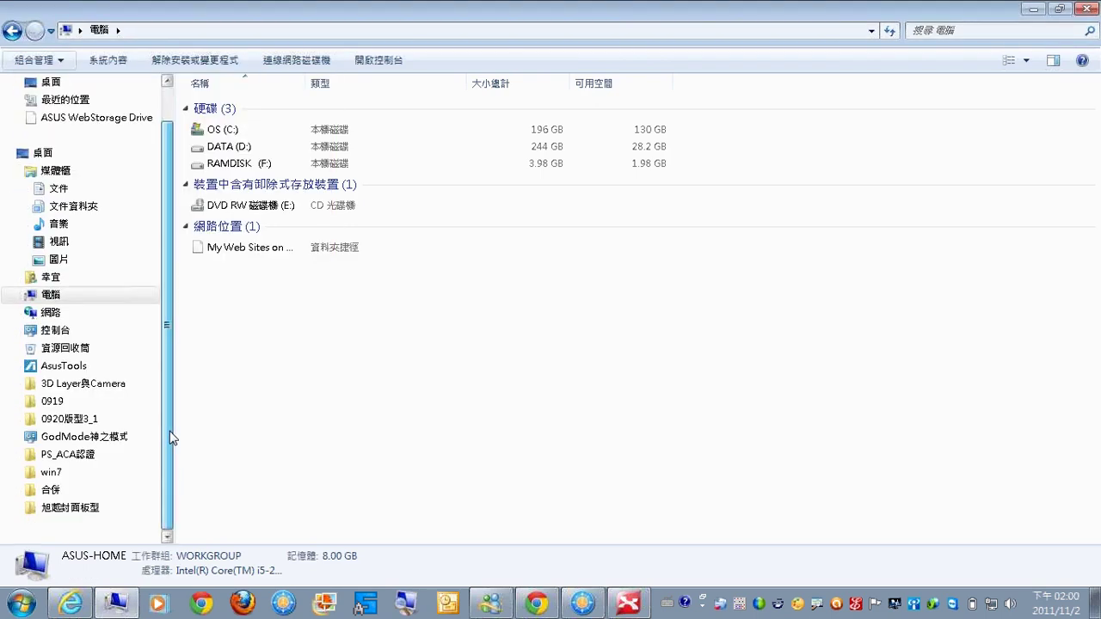
click(20, 295)
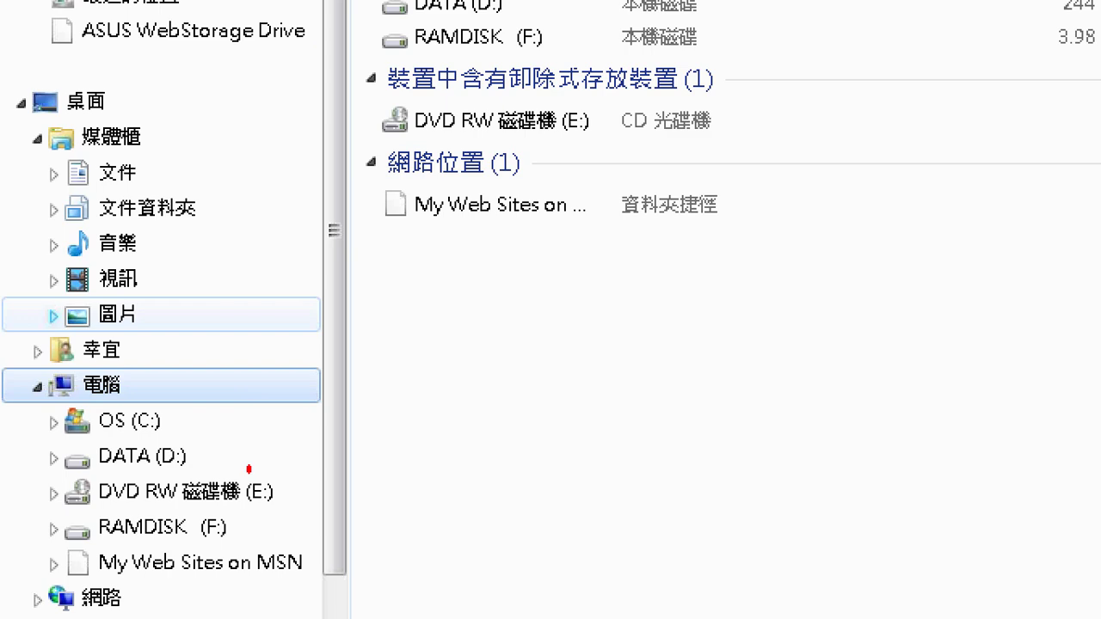
drag(249, 468, 314, 430)
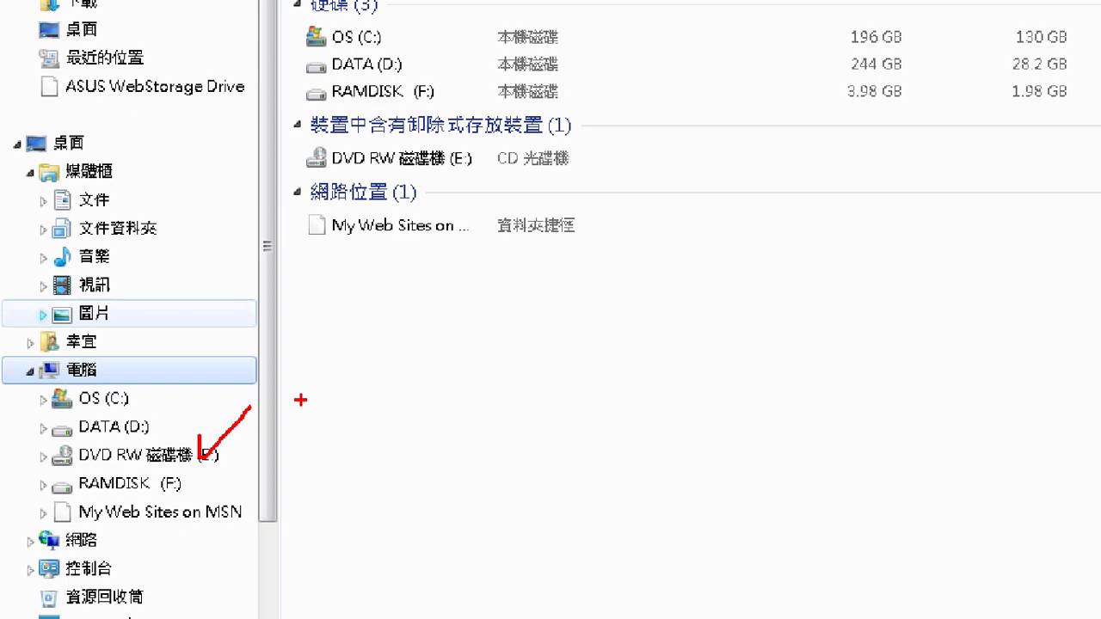
key(Escape)
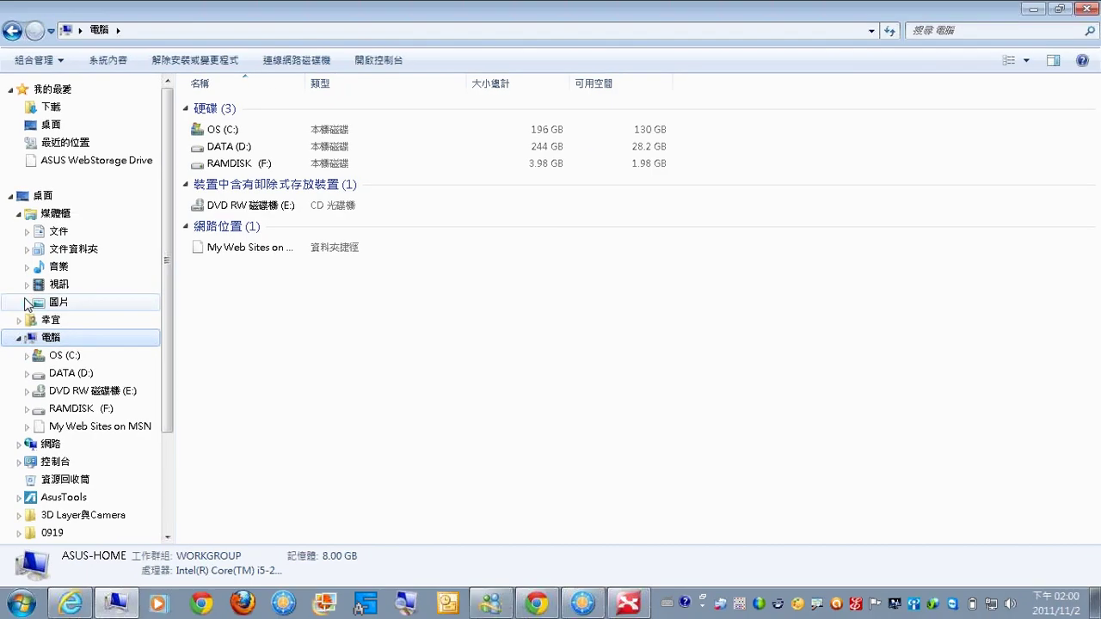
Turn off 顯示所有資料夾 for the navigation pane in the folder and search options
click(39, 60)
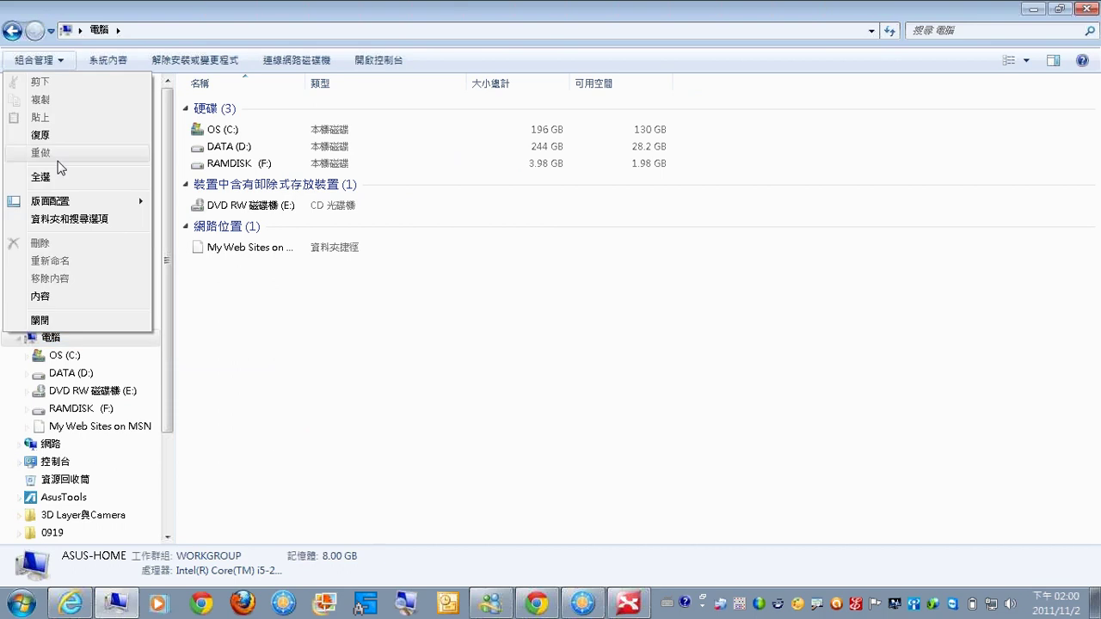
mouse_move(64, 206)
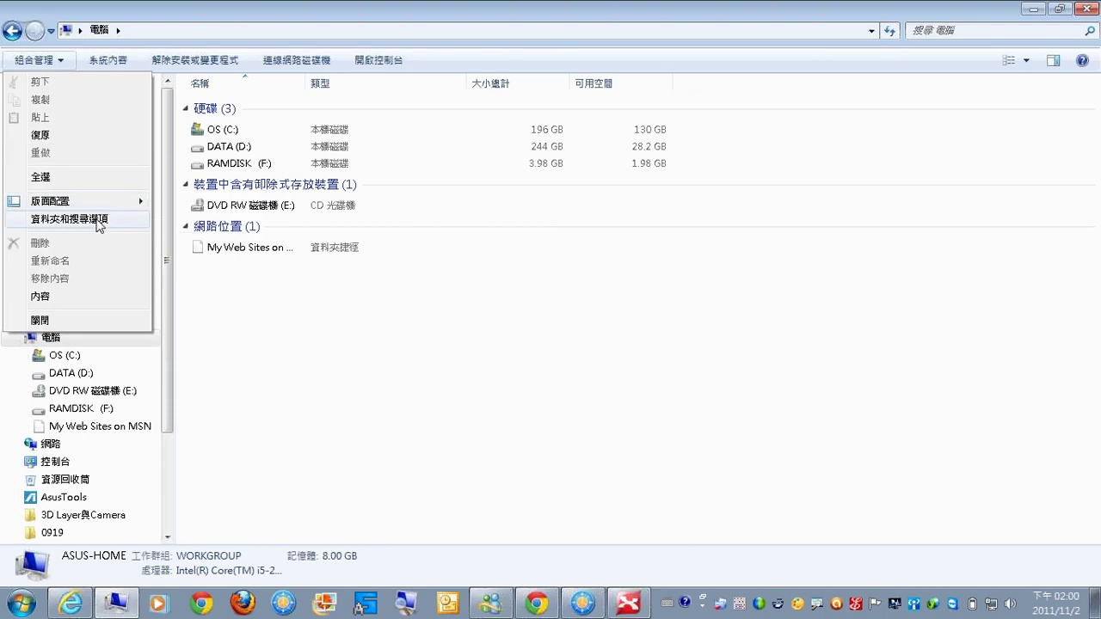
click(99, 222)
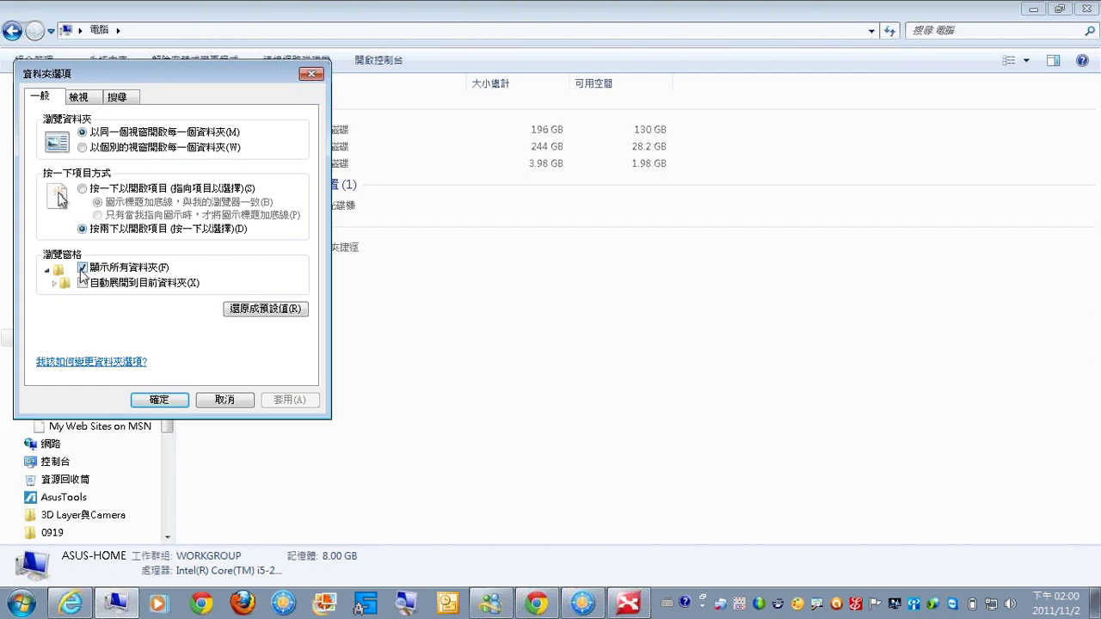
click(160, 401)
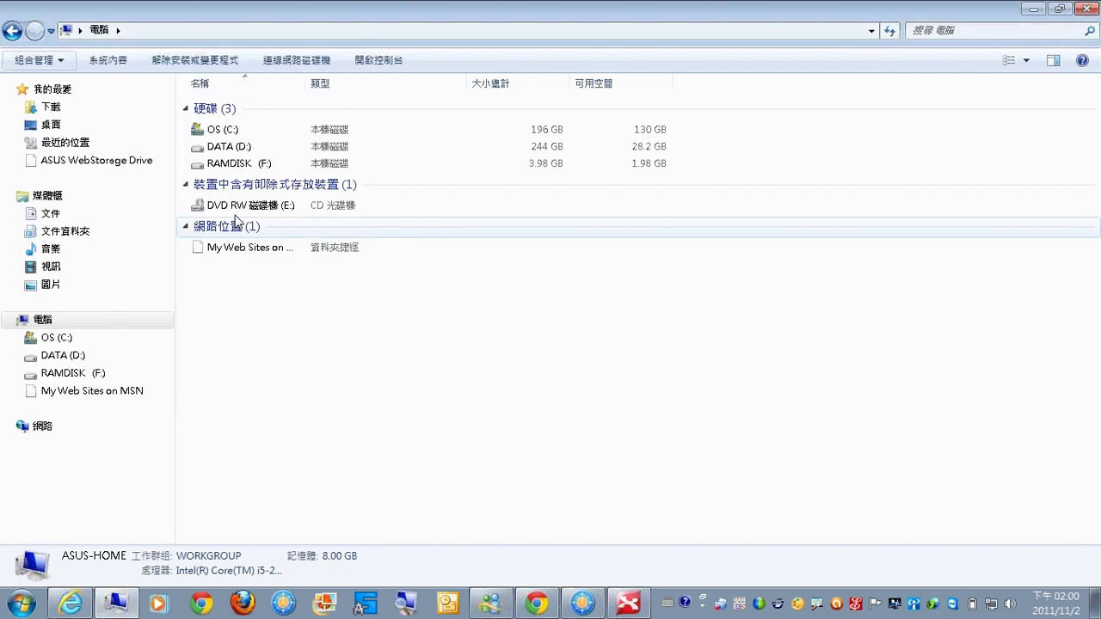
Open RAMDISK (F:) and go into its HFS folder
double_click(238, 163)
double_click(220, 124)
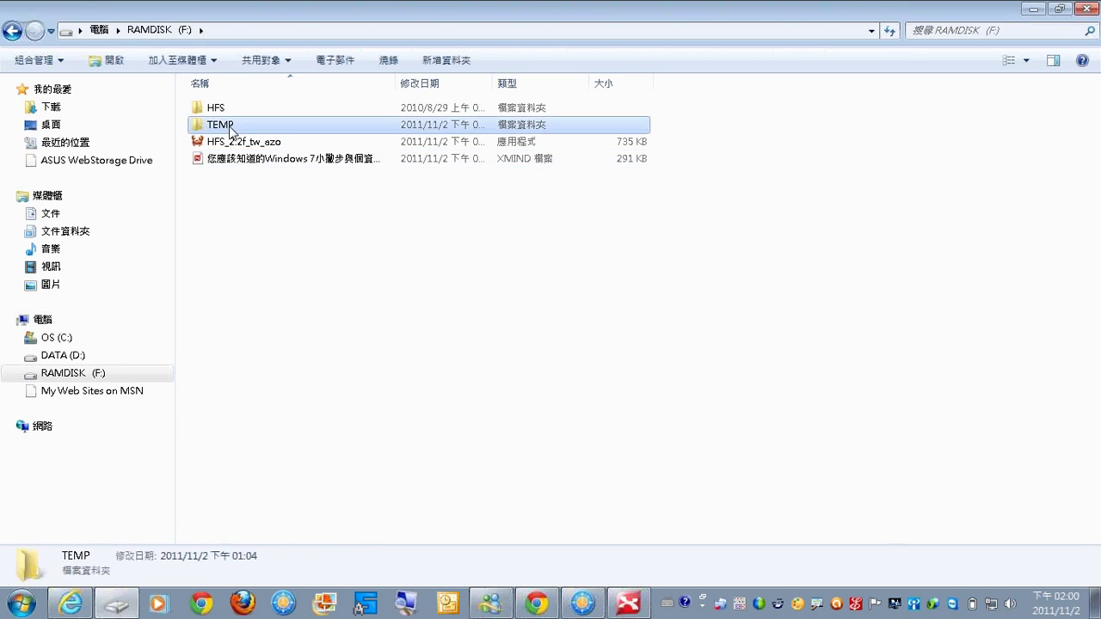
click(13, 33)
double_click(215, 107)
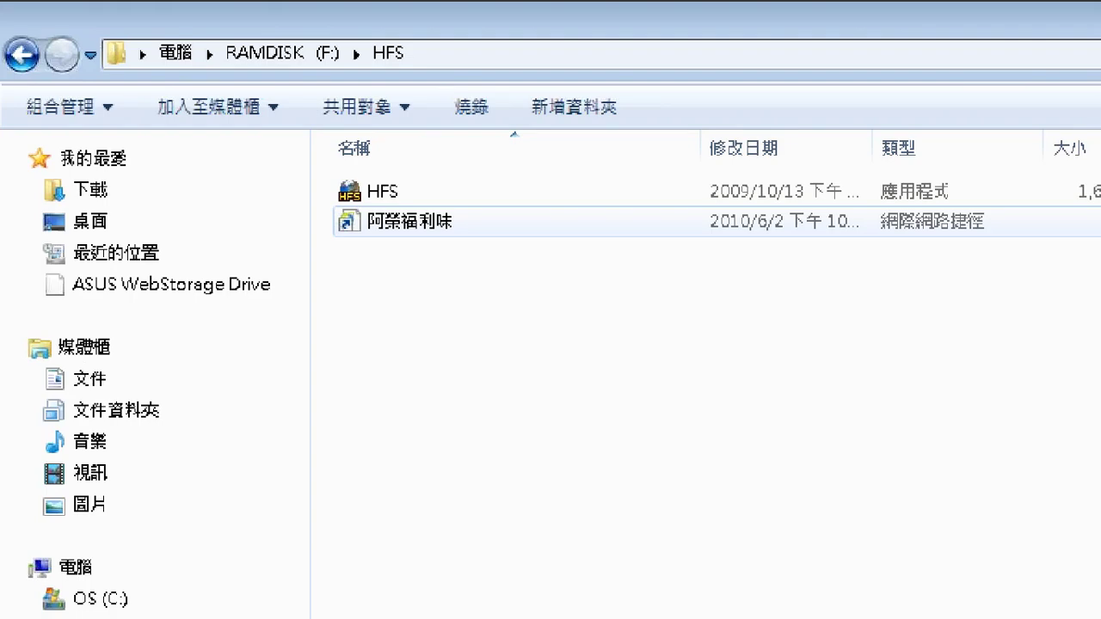
Circle the contents of the HFS folder and draw an arrow from them to RAMDISK (F:) in the navigation pane
drag(165, 156, 214, 175)
mouse_move(332, 314)
mouse_down()
mouse_move(501, 96)
mouse_move(675, 309)
mouse_move(451, 356)
mouse_up()
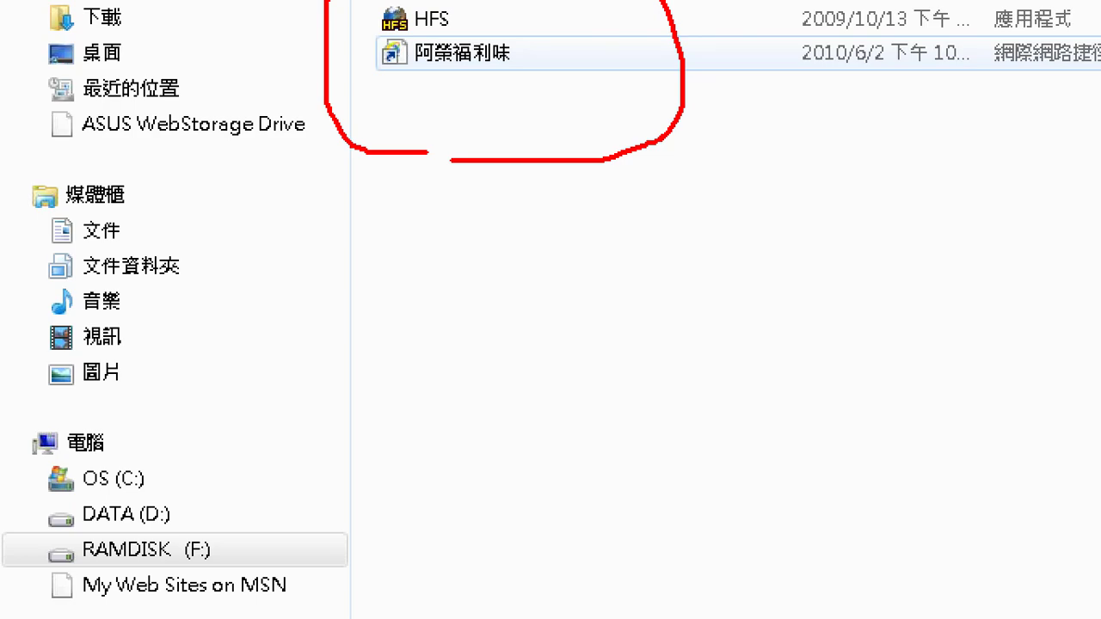
mouse_move(449, 11)
mouse_down()
mouse_move(240, 377)
mouse_move(347, 328)
mouse_up()
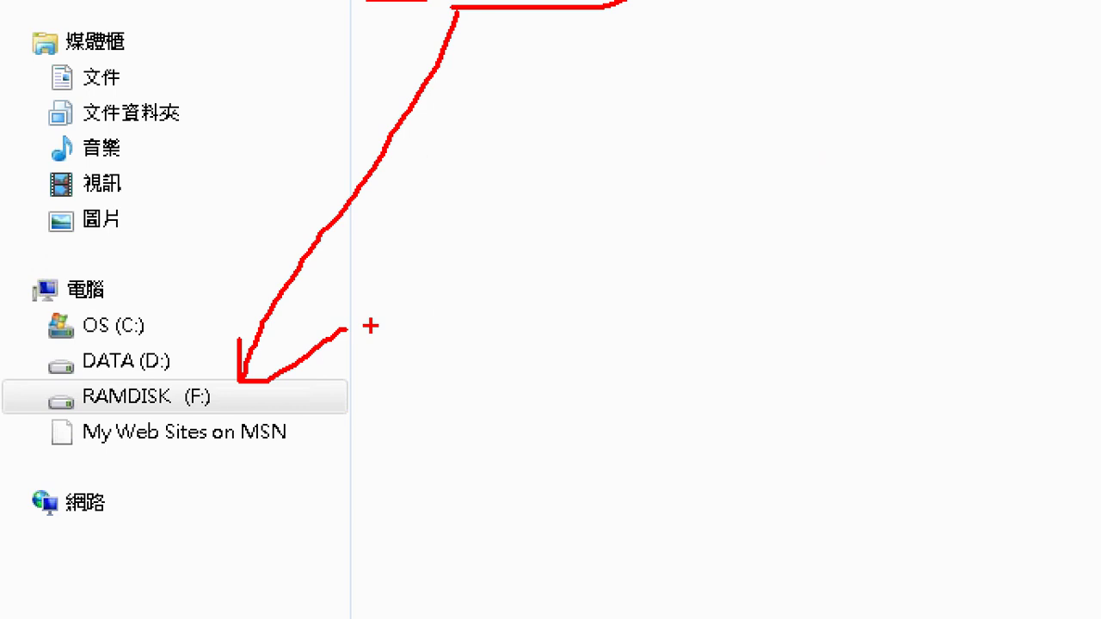
drag(18, 256, 19, 512)
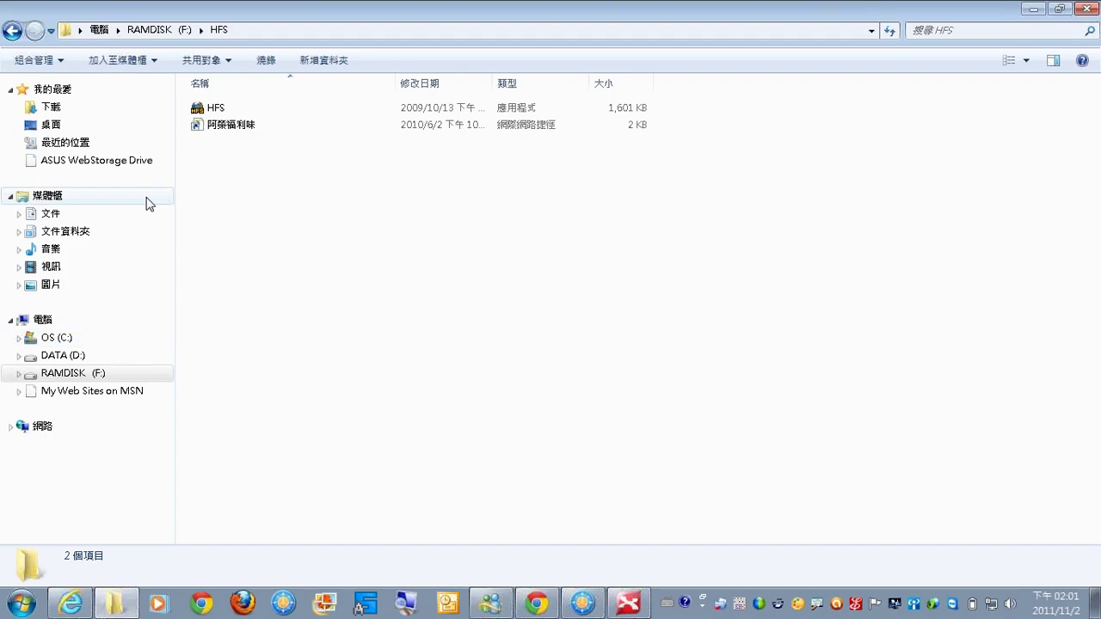
Look through the folders and drives listed along the address path, and go up to RAMDISK (F:)
click(200, 30)
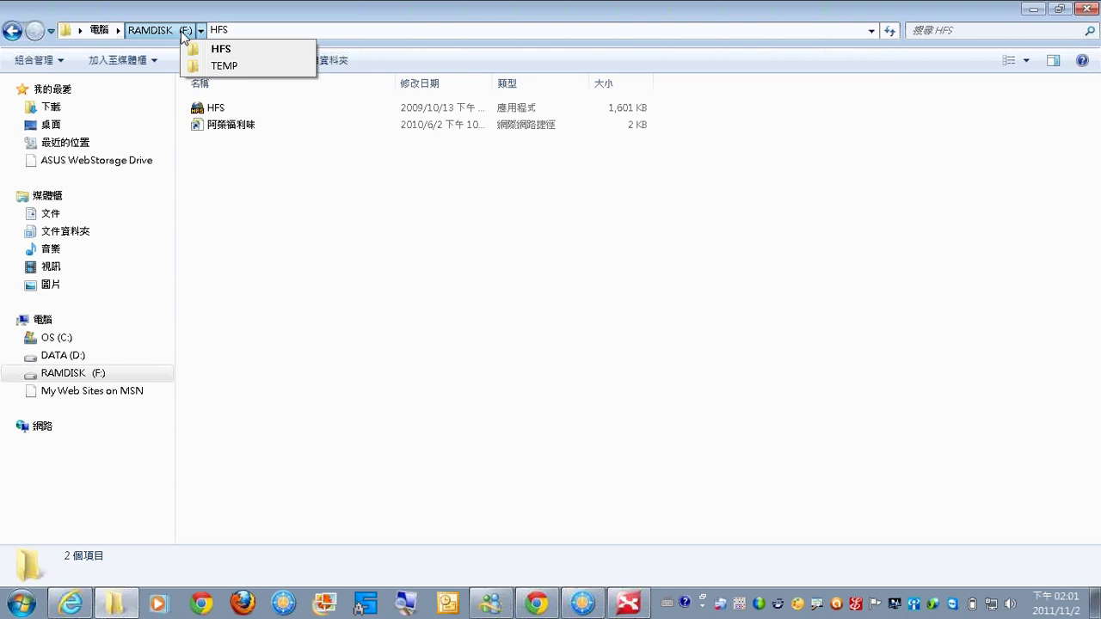
mouse_move(119, 32)
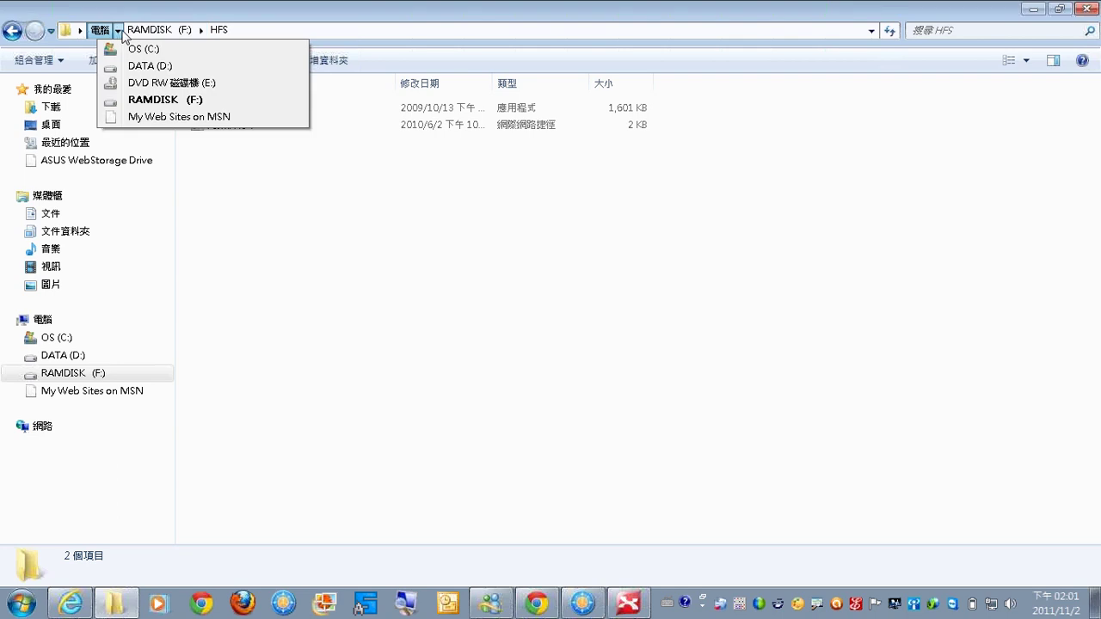
mouse_move(184, 33)
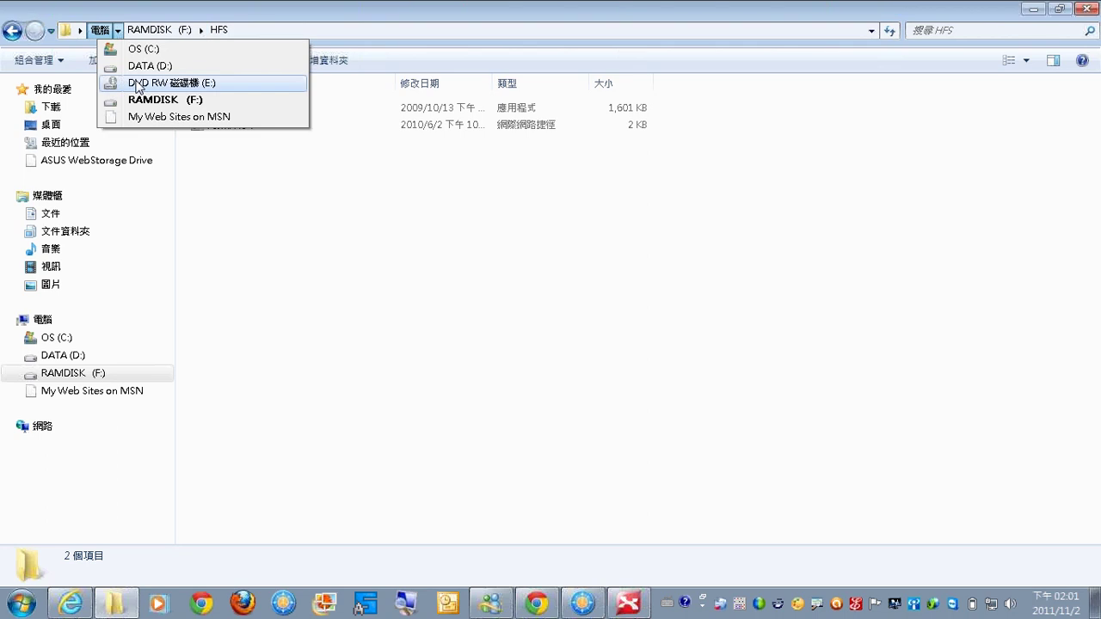
key(Escape)
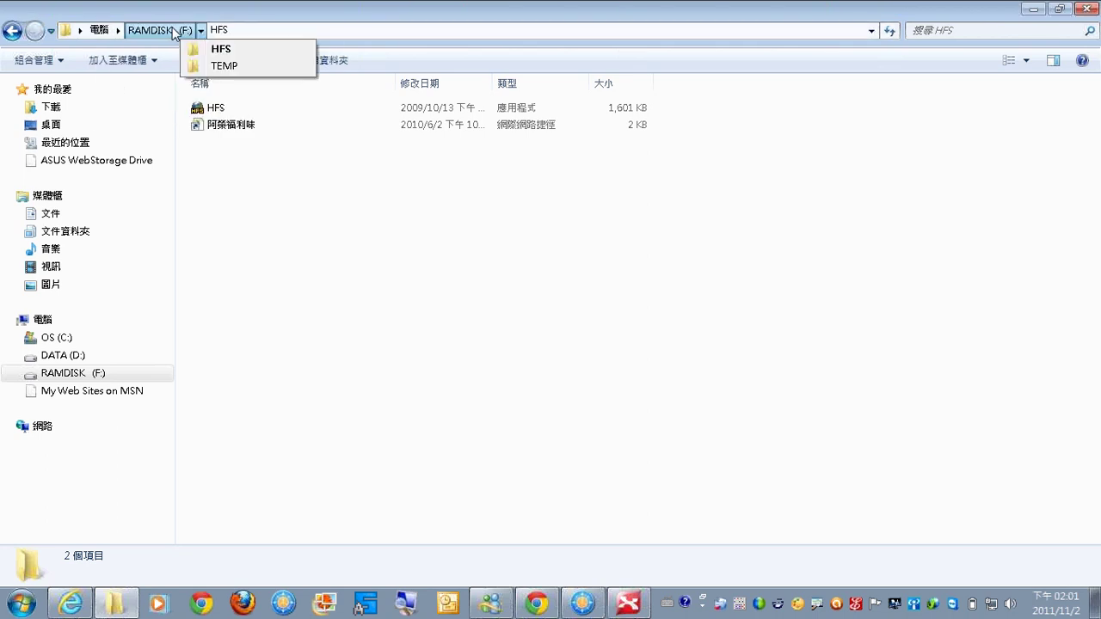
click(172, 30)
click(120, 33)
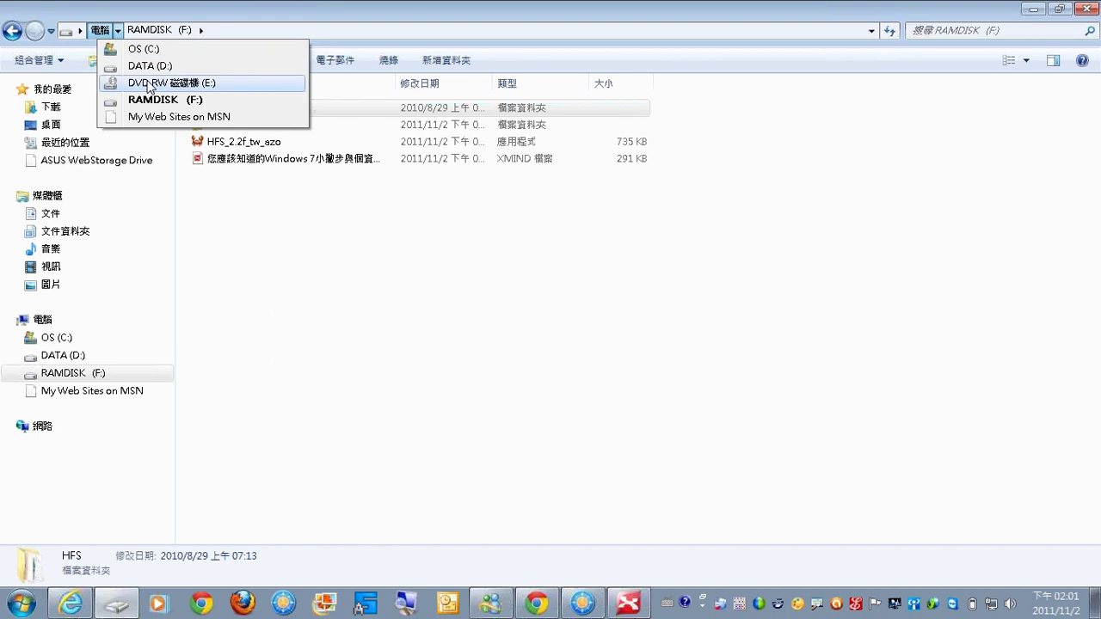
click(249, 15)
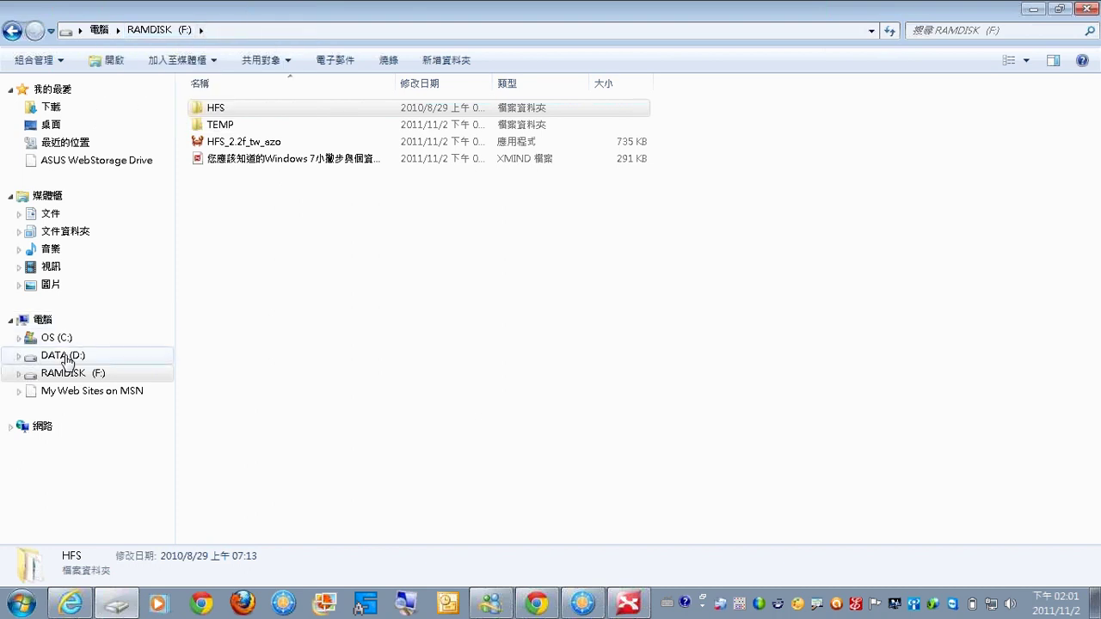
Enable 顯示所有資料夾 in the folder and search options, and widen the navigation pane
click(61, 62)
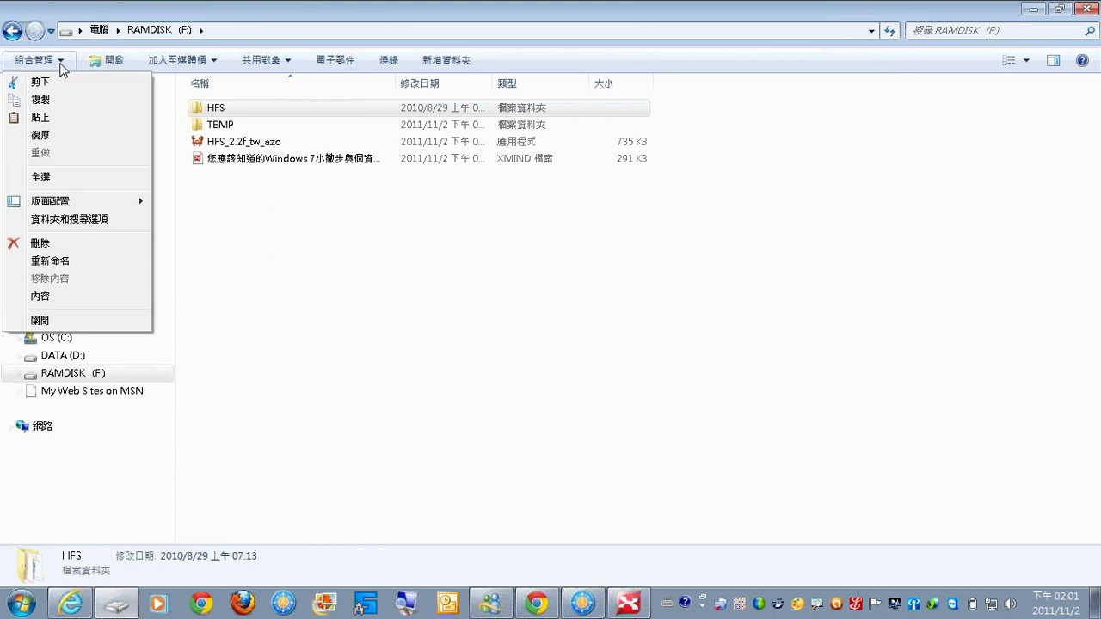
click(69, 218)
click(86, 268)
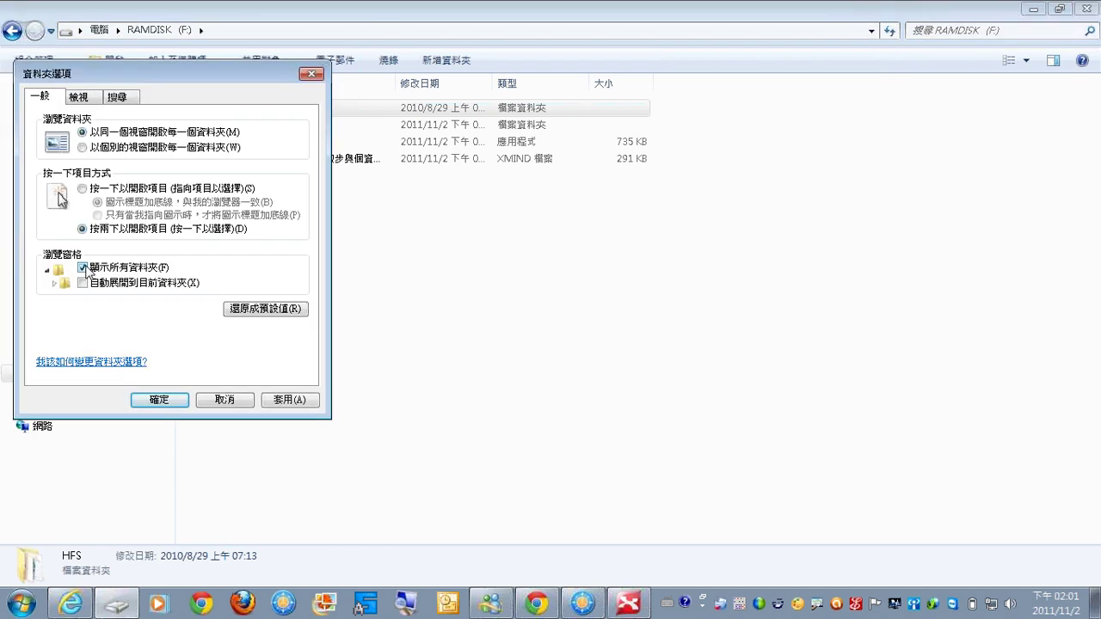
click(159, 401)
drag(172, 401, 273, 404)
scroll(268, 430, down, 1)
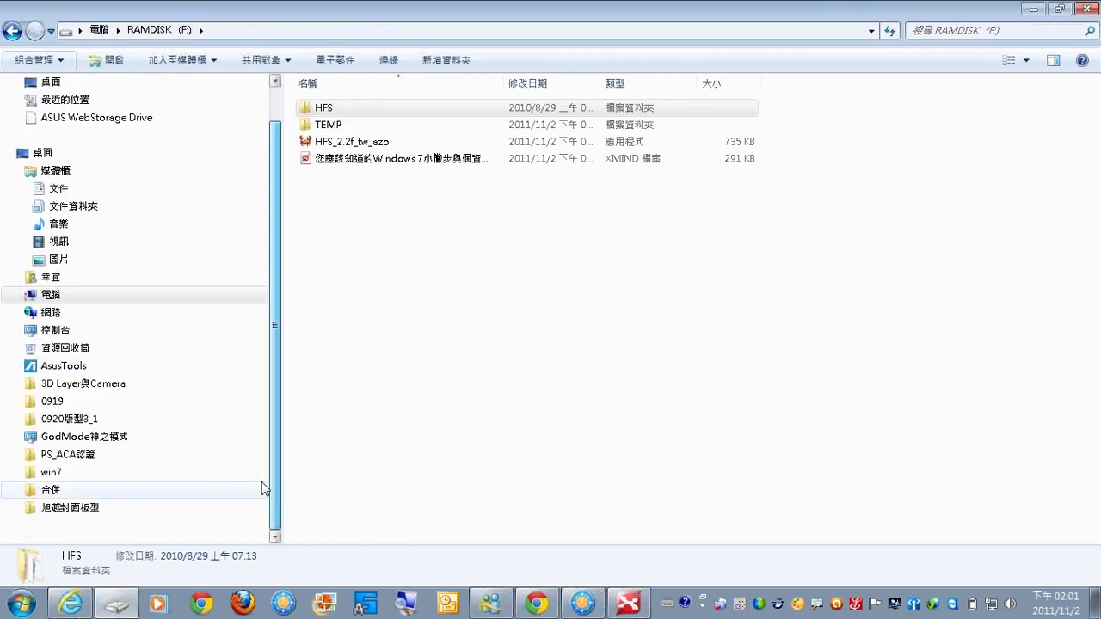
Open the HFS folder and expand 電腦 and RAMDISK (F:) in the navigation pane to reveal the current folder
double_click(334, 110)
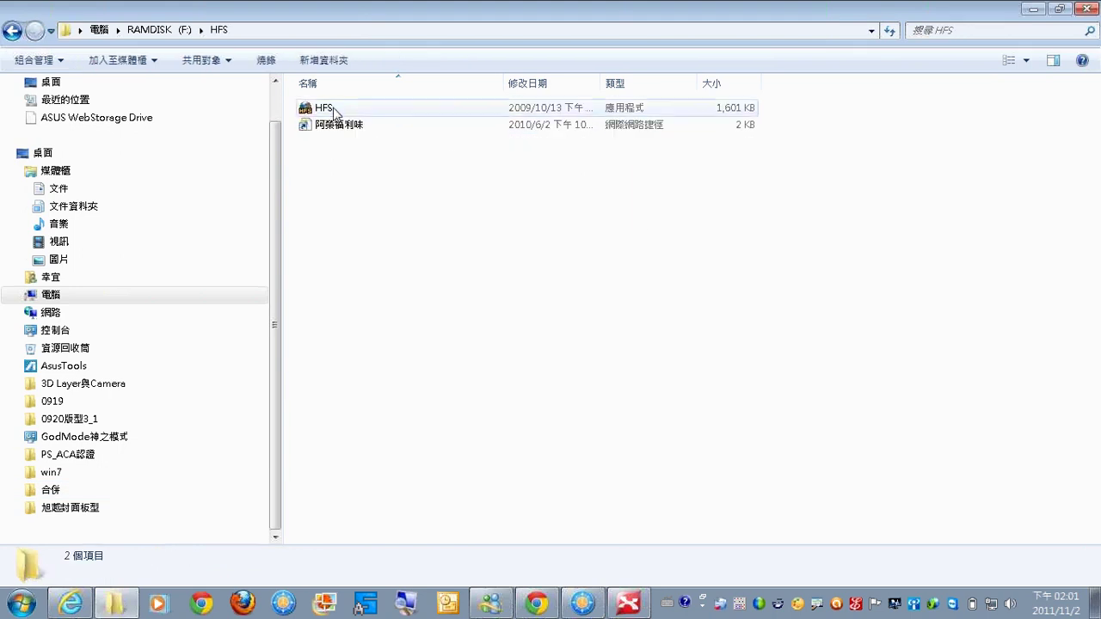
click(19, 296)
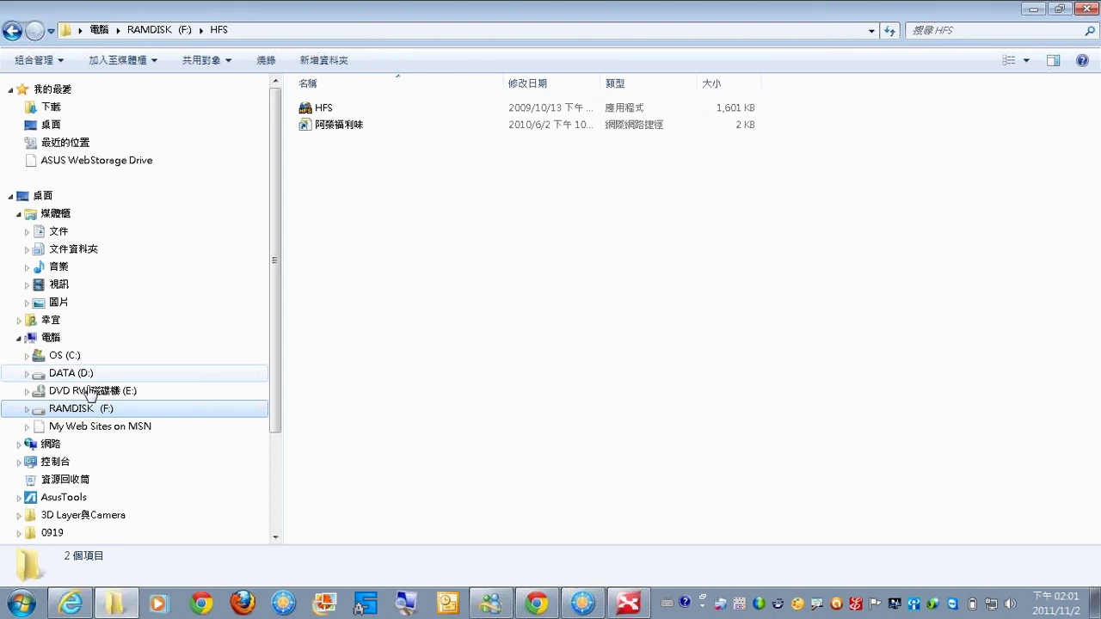
click(344, 107)
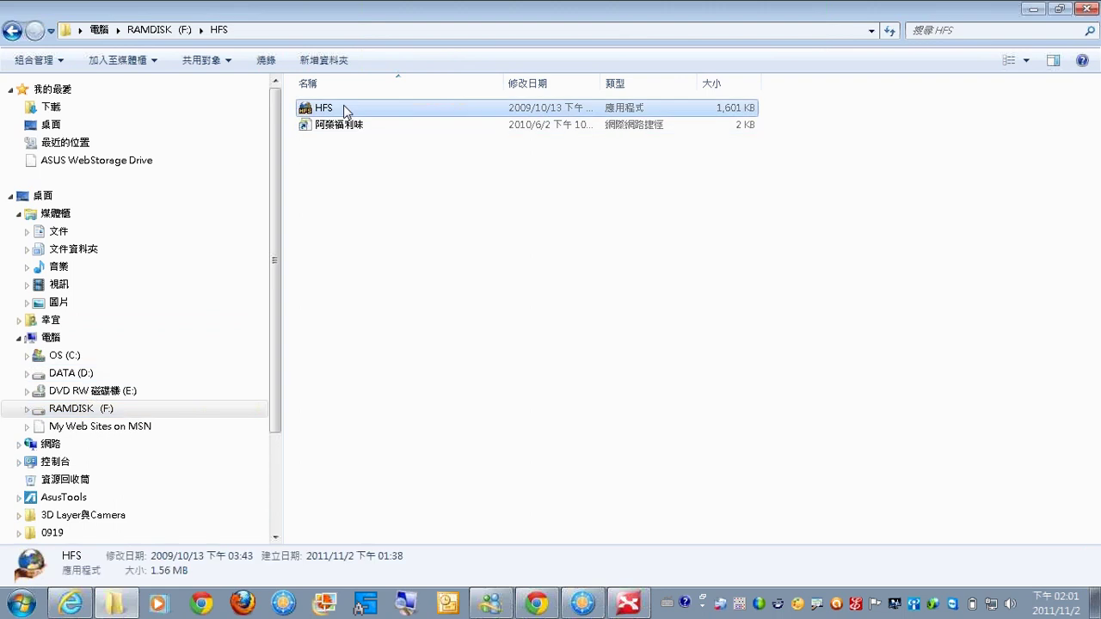
click(27, 409)
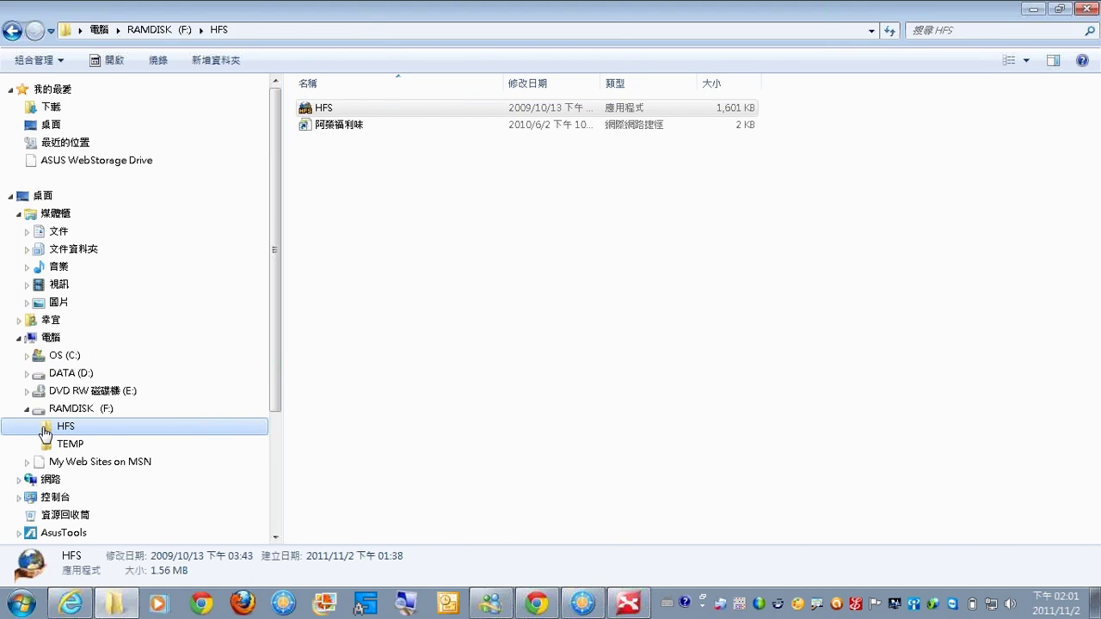
Switch to XMind, mark the covered Explorer topics with a line and a check mark, and underline "使用核取方塊選取項目？"
click(633, 607)
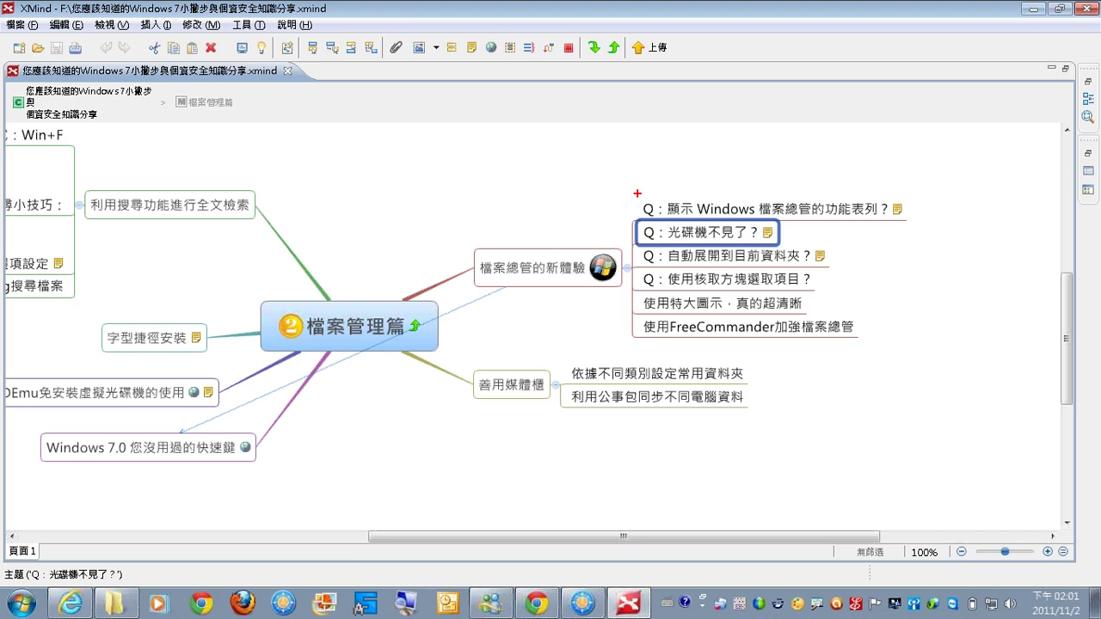
drag(638, 215, 637, 310)
drag(717, 196, 812, 165)
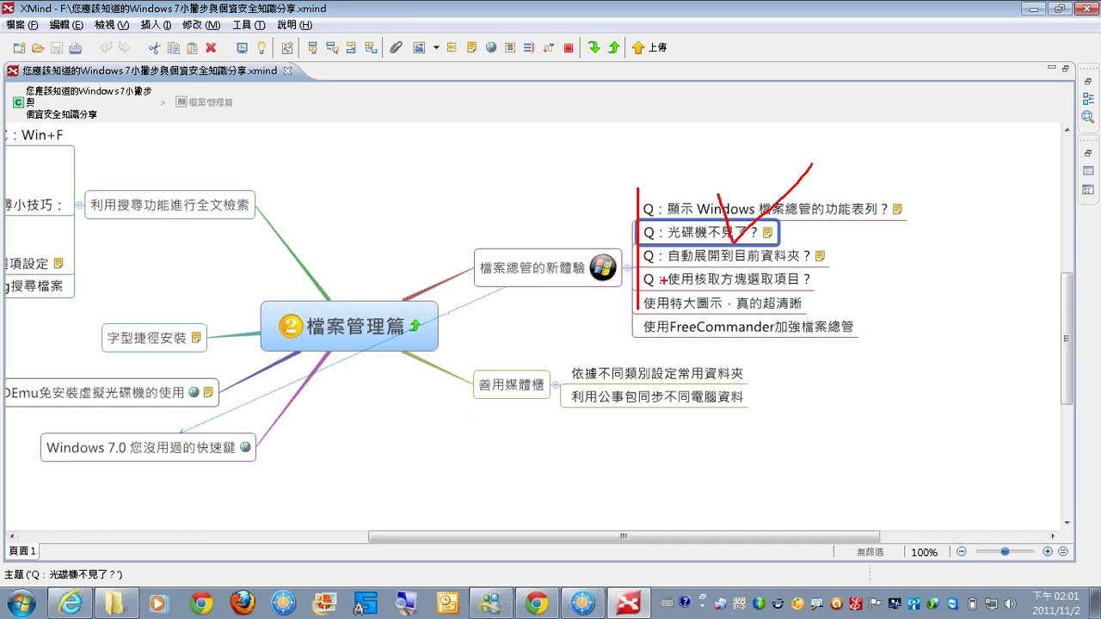
drag(661, 287, 833, 282)
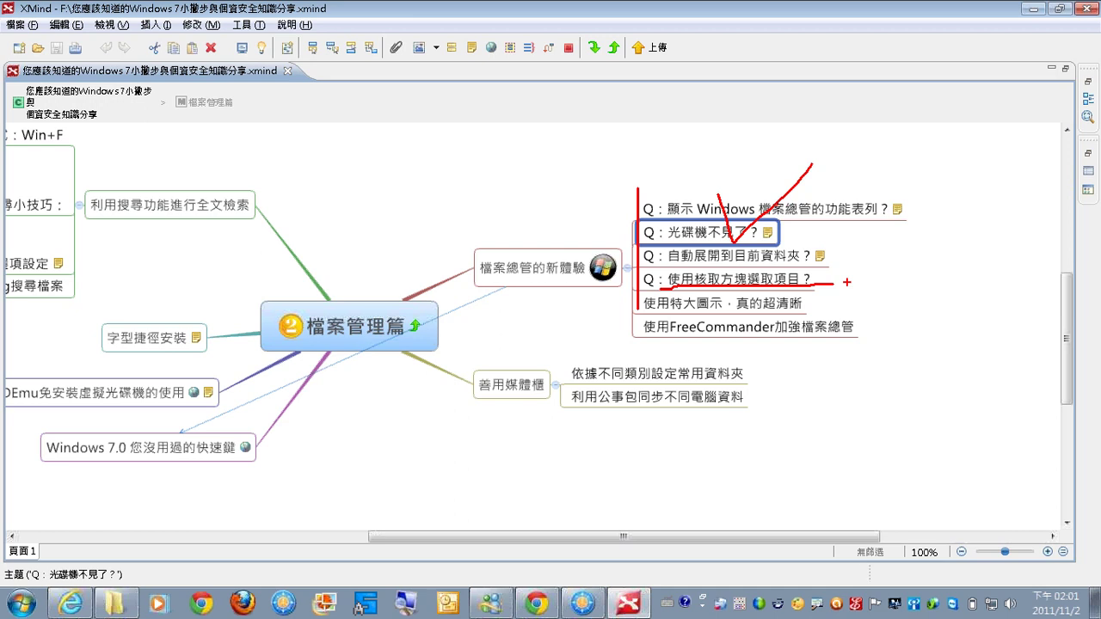
Switch to Windows Explorer and select all items in the HFS folder
key(alt+Tab)
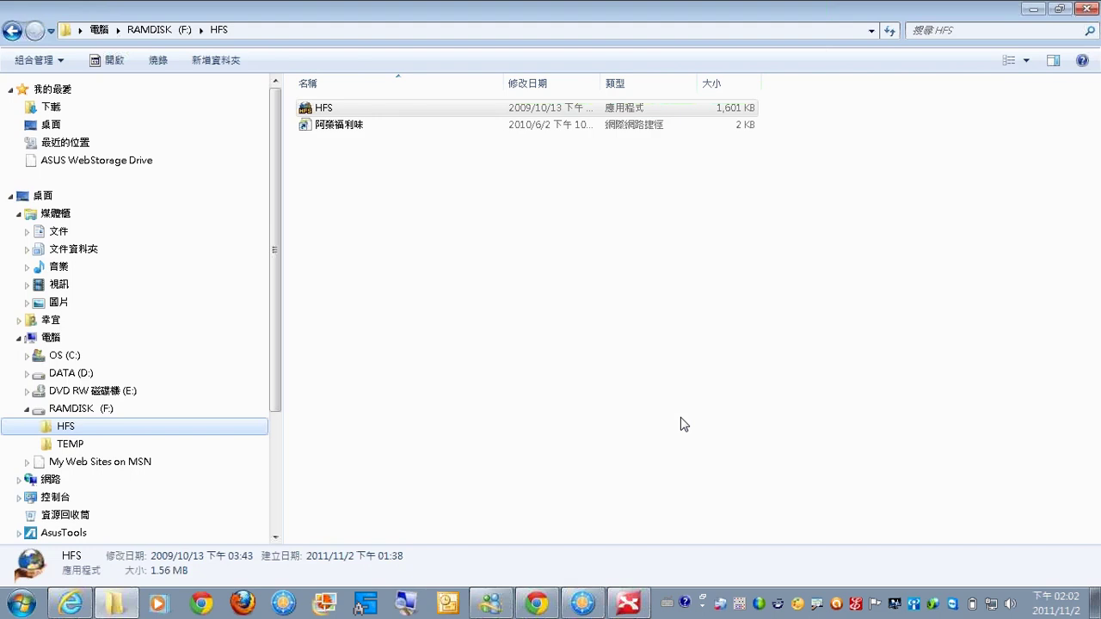
click(331, 125)
key(ctrl+a)
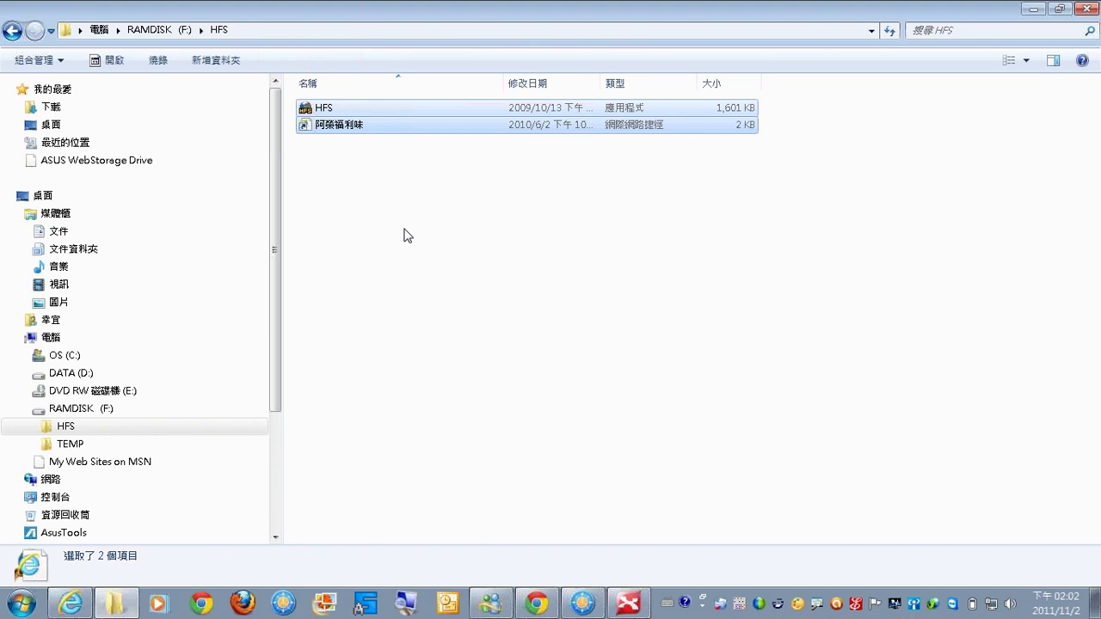
Go back to RAMDISK (F:), try a selection box over its items, and select the HFS and TEMP folders one after the other
click(11, 32)
drag(411, 216, 323, 112)
click(388, 275)
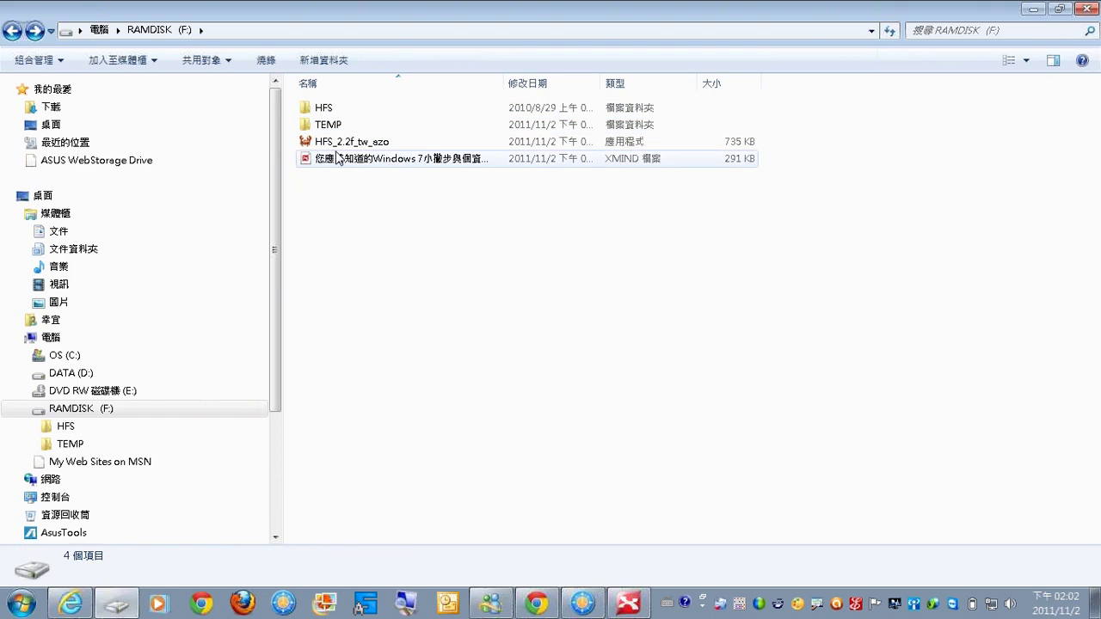
click(323, 108)
click(327, 127)
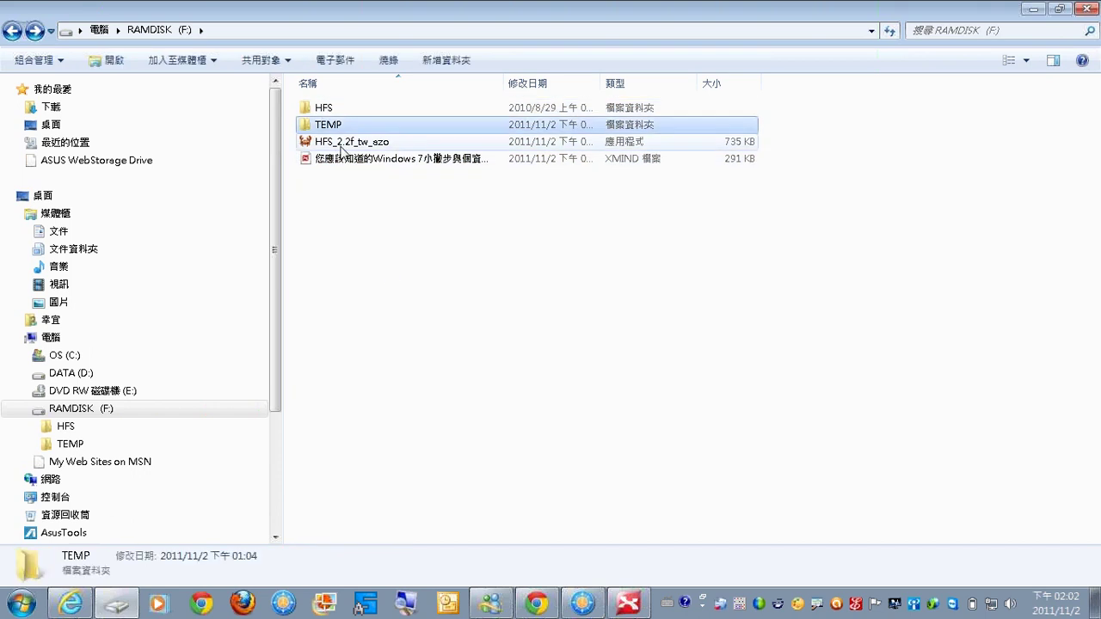
Add the HFS folder to the selected TEMP folder, and switch to XMind to select the topic "Q：使用核取方塊選取項目？"
ctrl+click(342, 109)
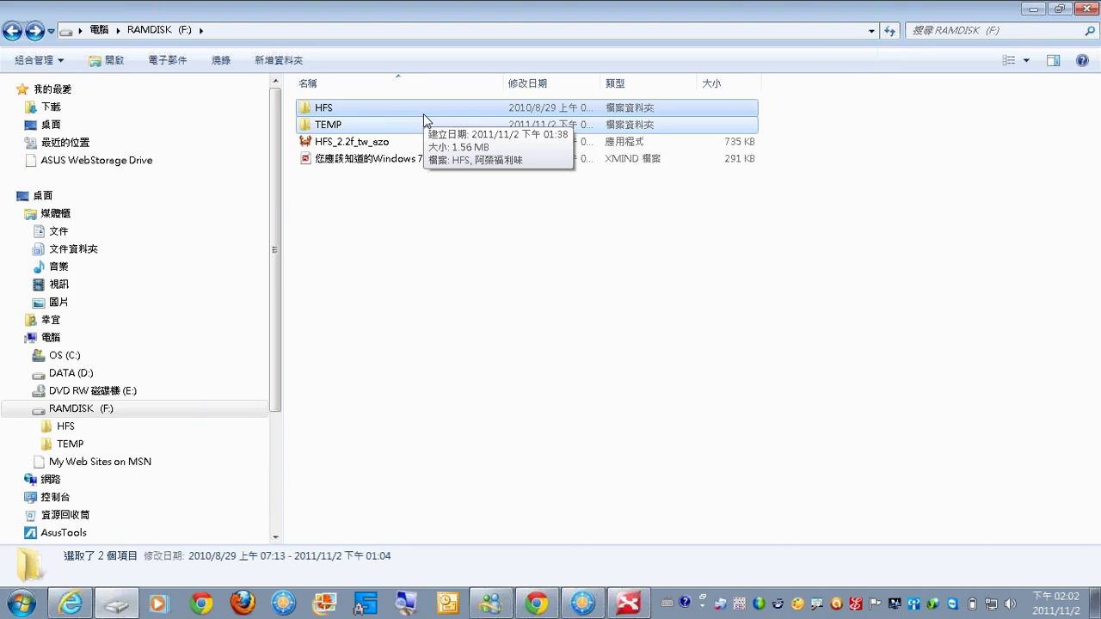
click(627, 604)
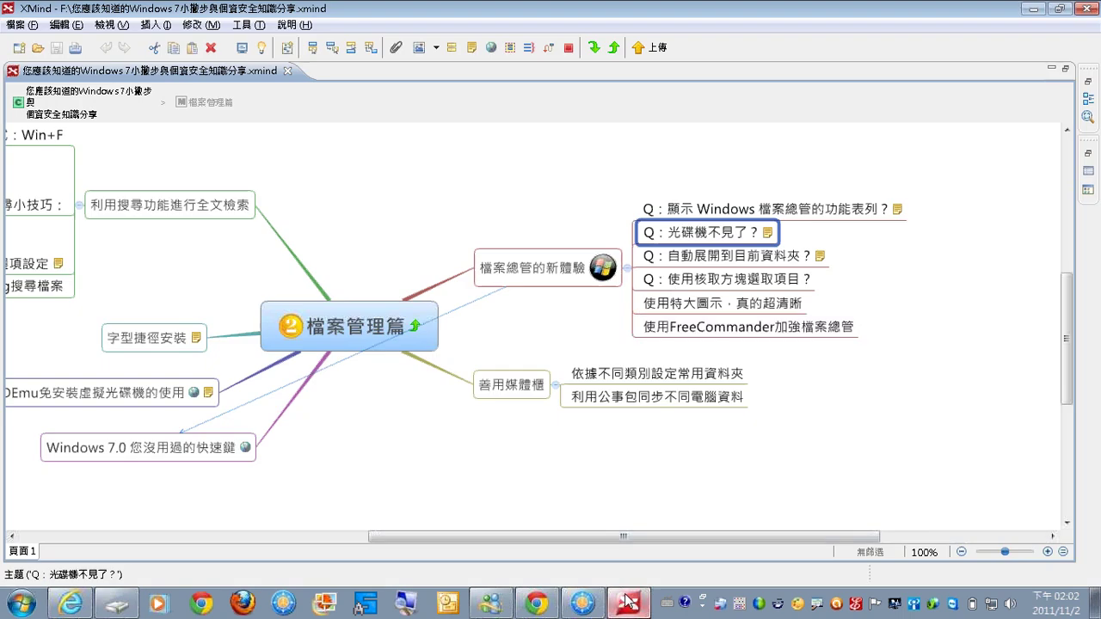
click(680, 282)
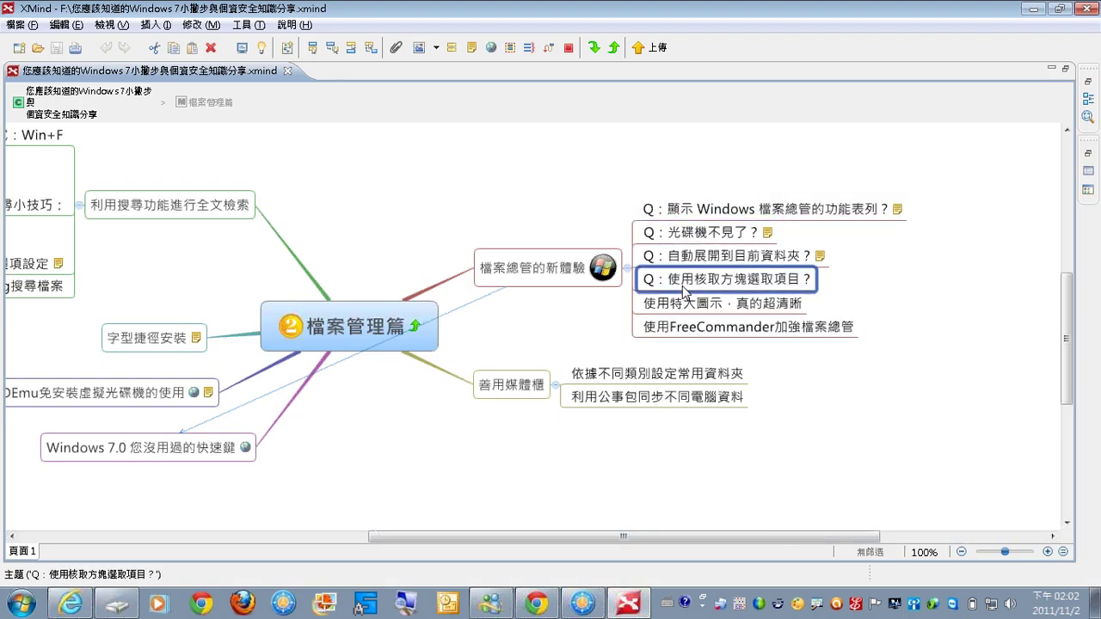
Return to Windows Explorer, open the 檢視 settings of the folder options, and mark 檢視 and the "使用核取方塊選取項目" option in red
key(alt+Tab)
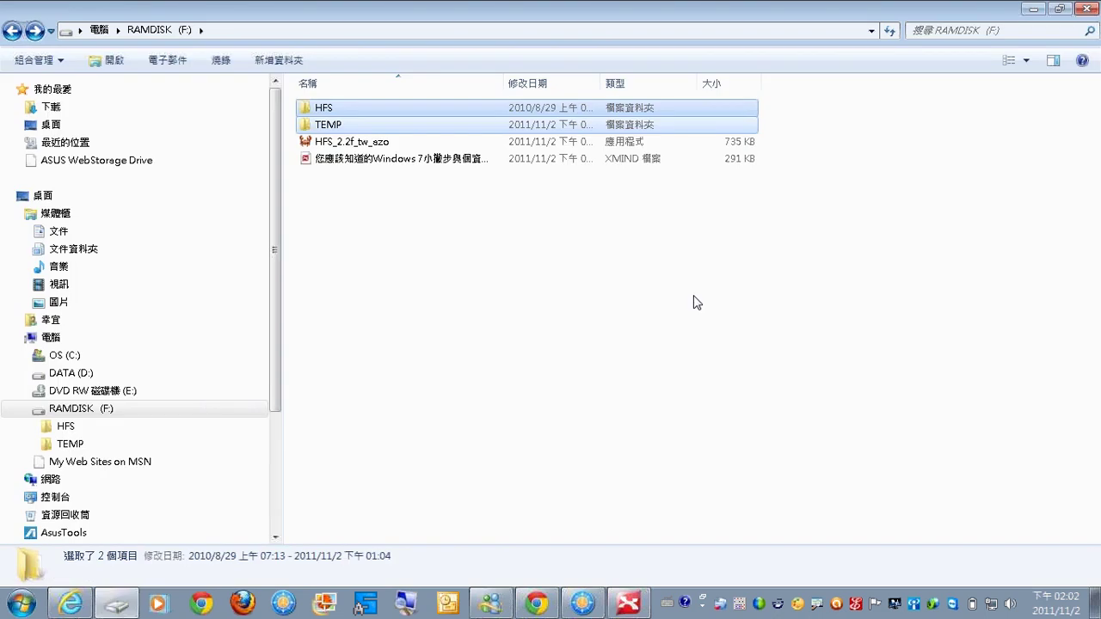
click(53, 60)
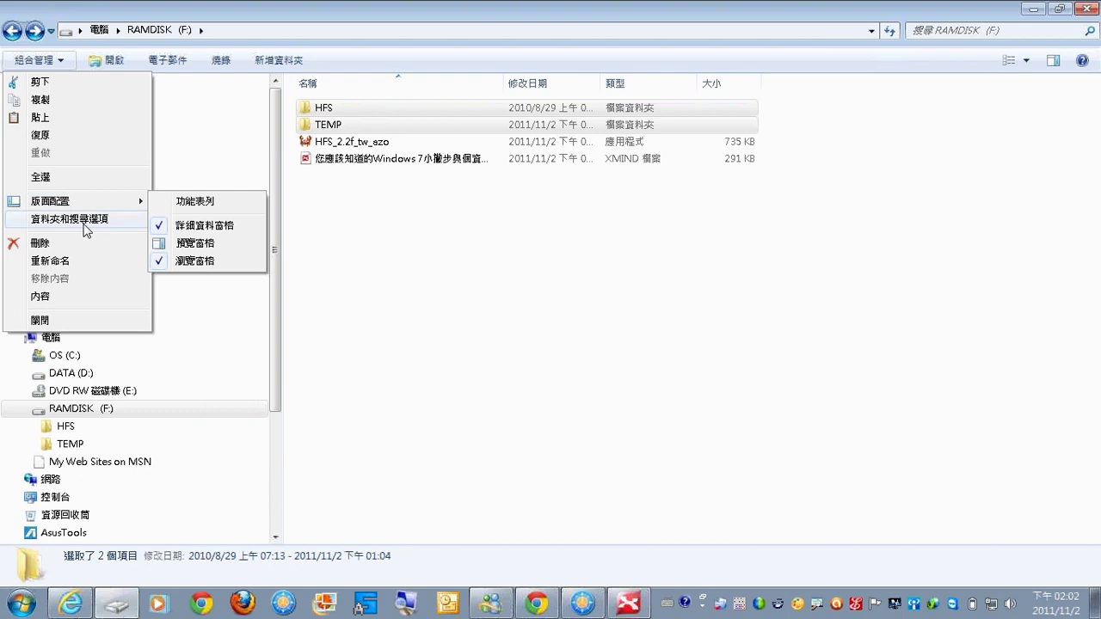
click(86, 221)
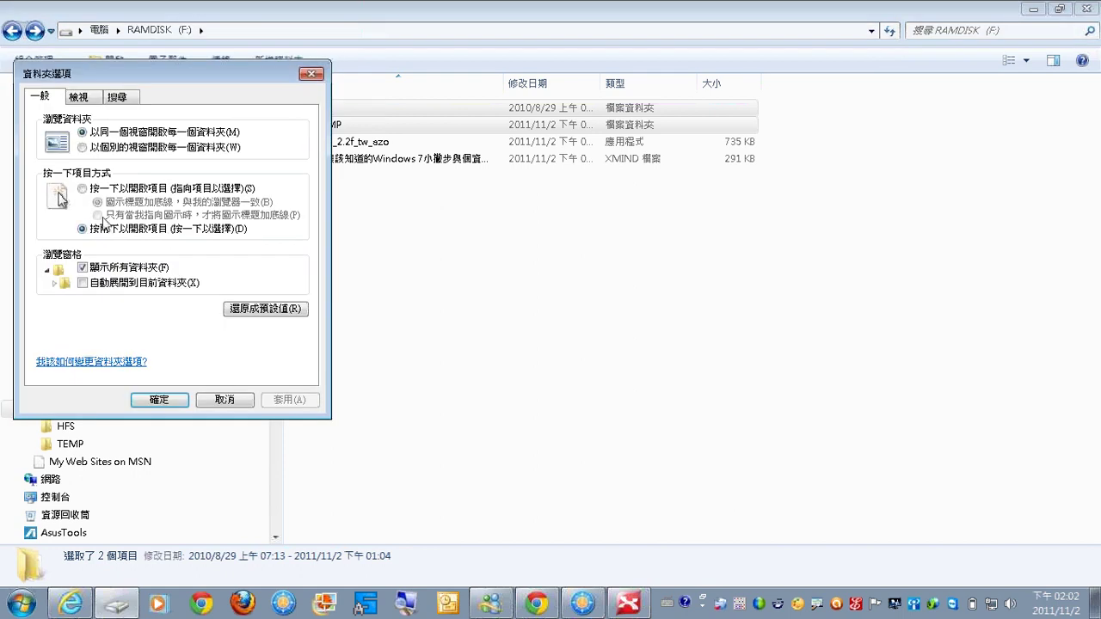
click(82, 97)
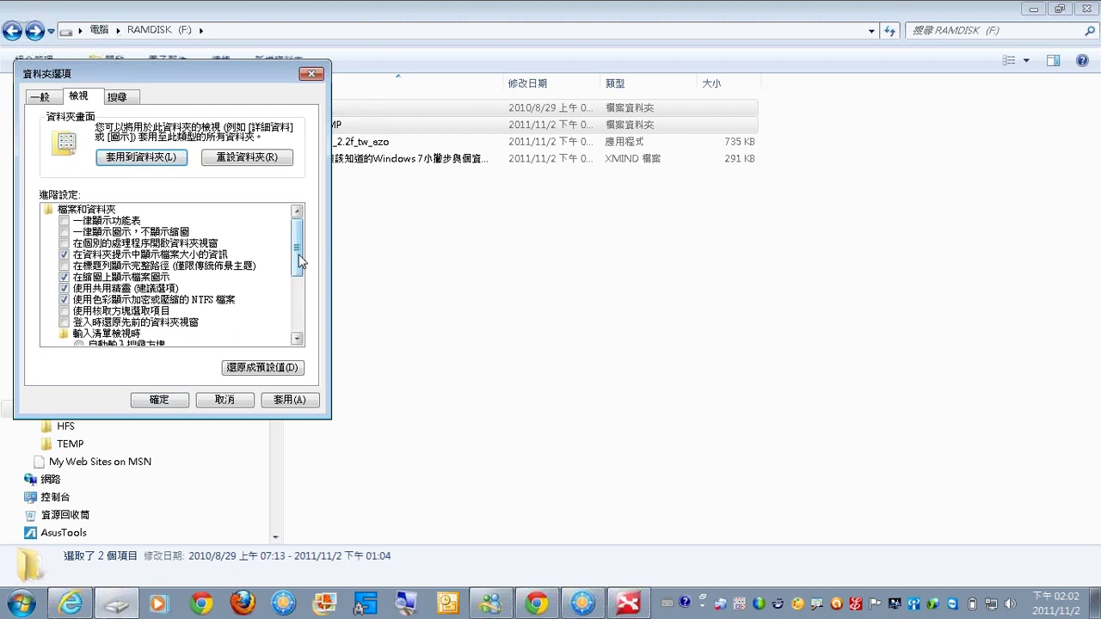
scroll(298, 264, down, 2)
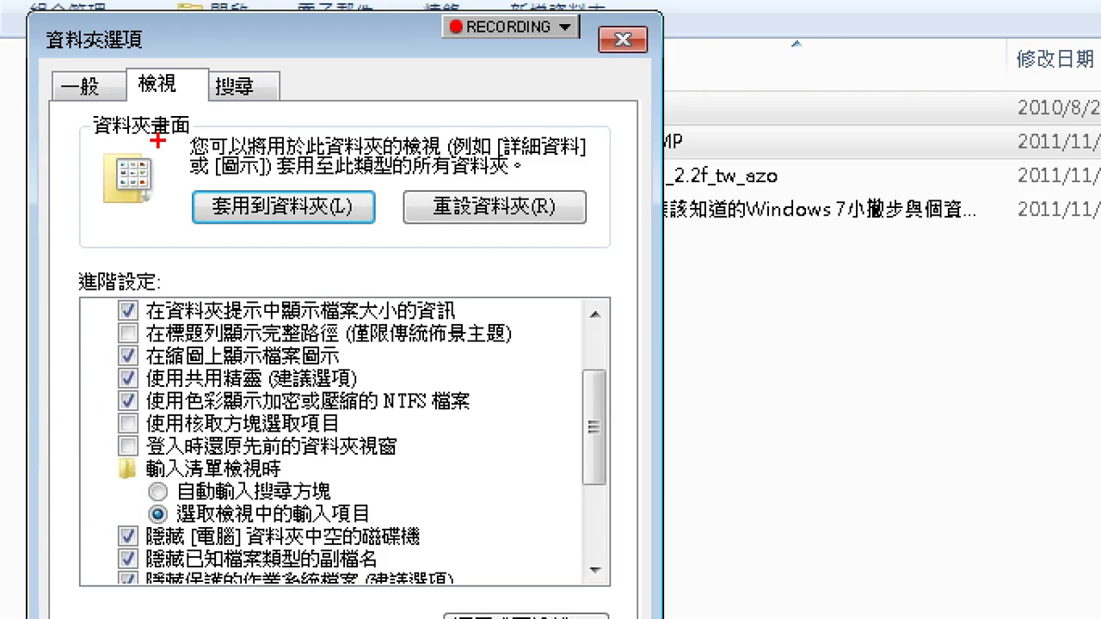
drag(157, 57, 248, 2)
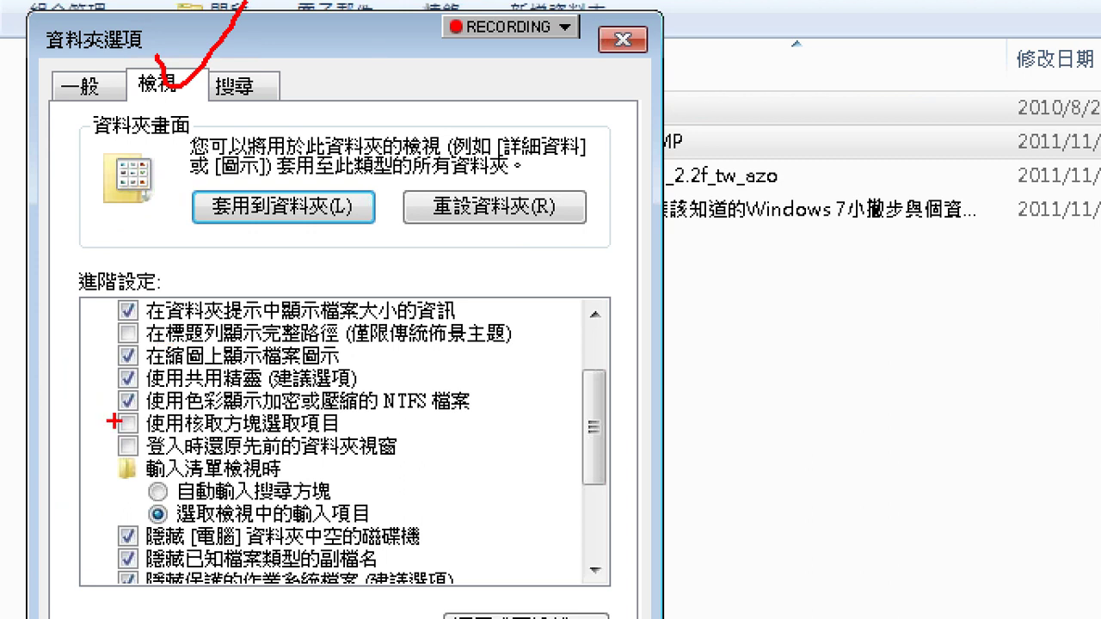
mouse_move(85, 405)
mouse_down()
mouse_move(162, 430)
mouse_move(346, 452)
mouse_up()
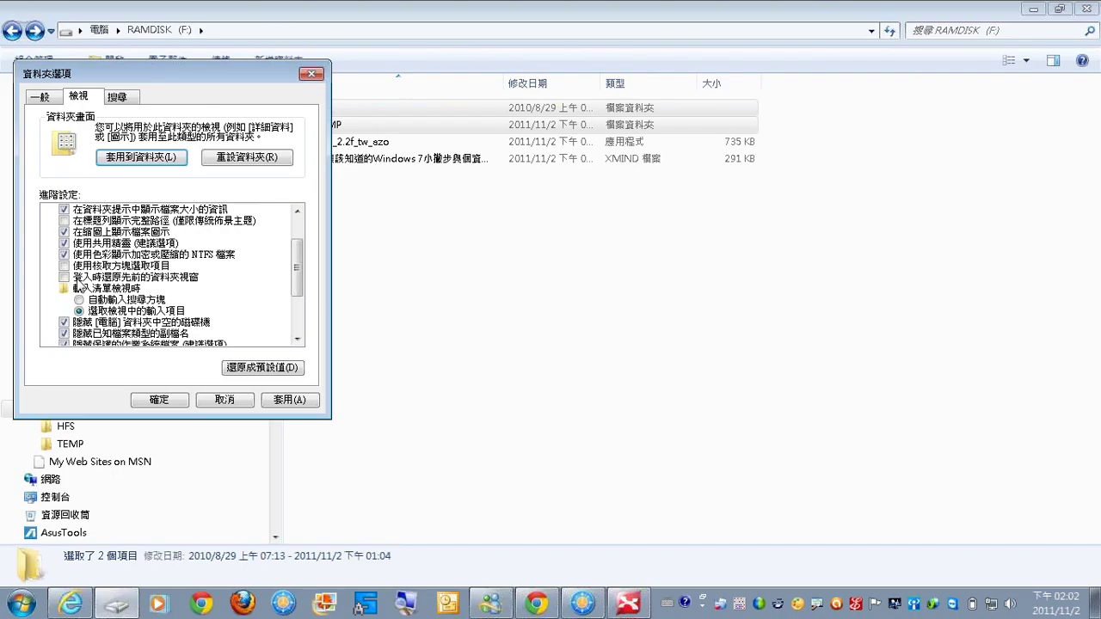
Enable "使用核取方塊選取項目", apply the folder options, and tick the check boxes of HFS and HFS_2.2f_tw_azo
click(64, 267)
click(159, 400)
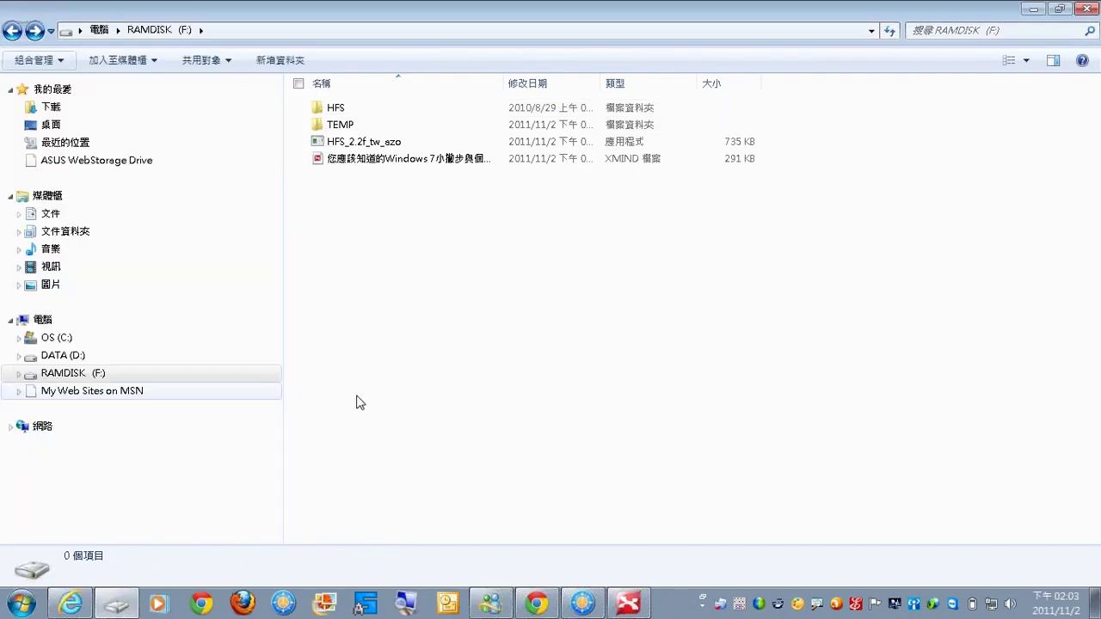
click(303, 108)
click(304, 142)
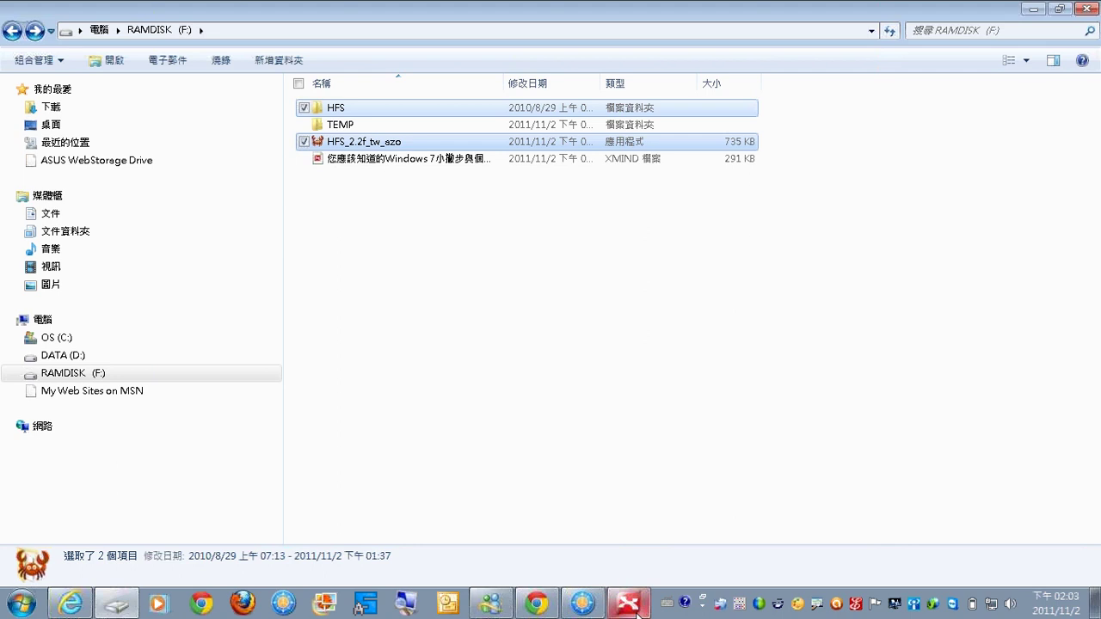
Switch to XMind, select the topic "使用特大圖示，真的超清晰", and return to Windows Explorer
click(609, 606)
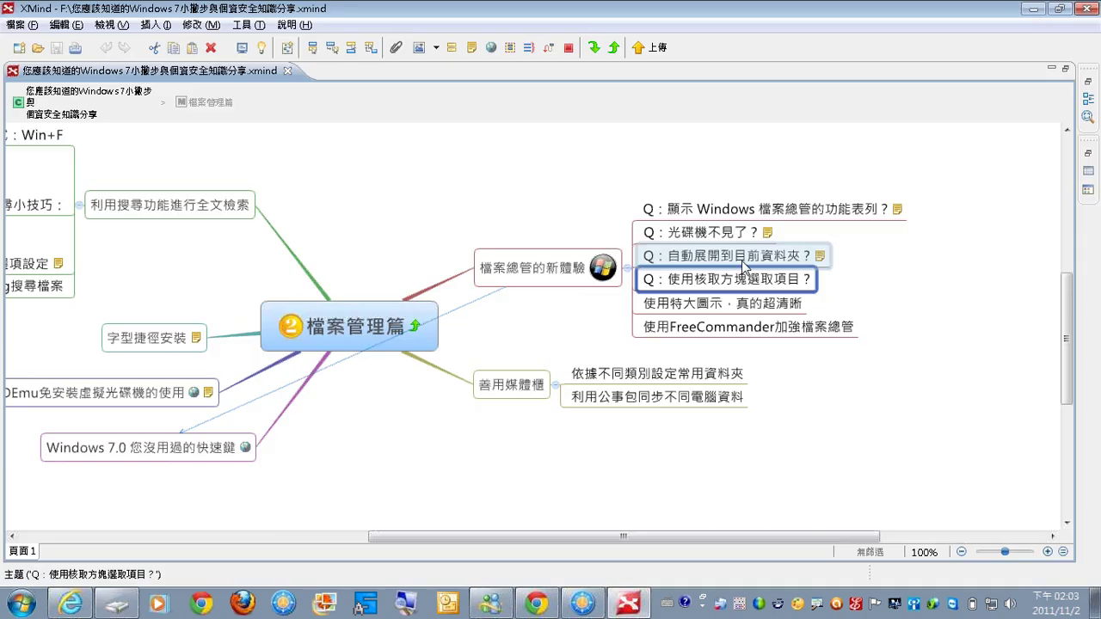
click(776, 316)
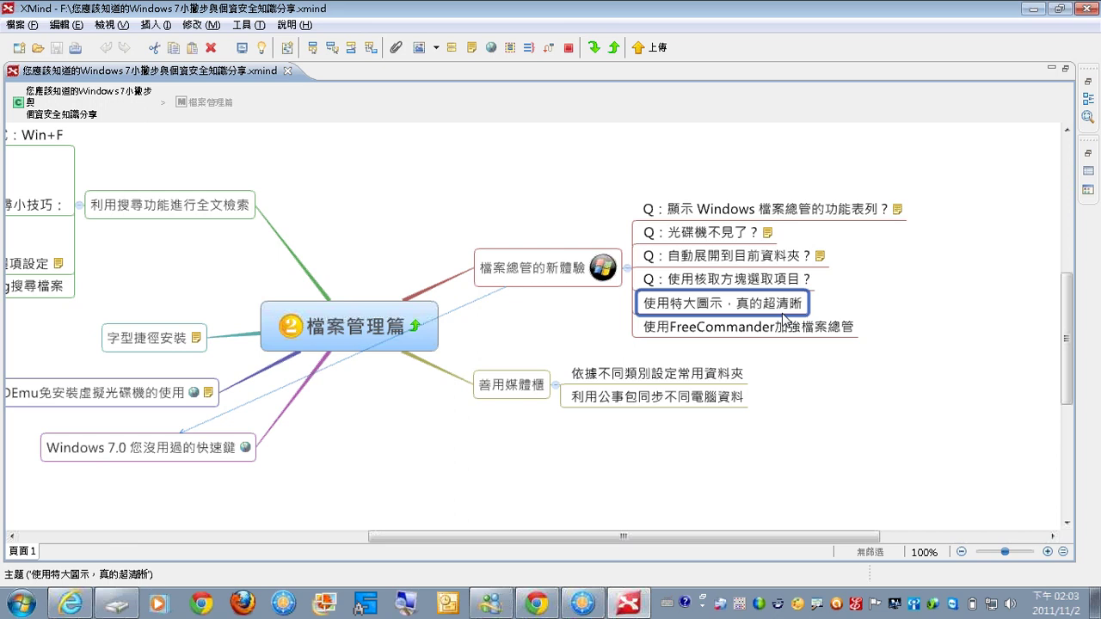
key(alt+Tab)
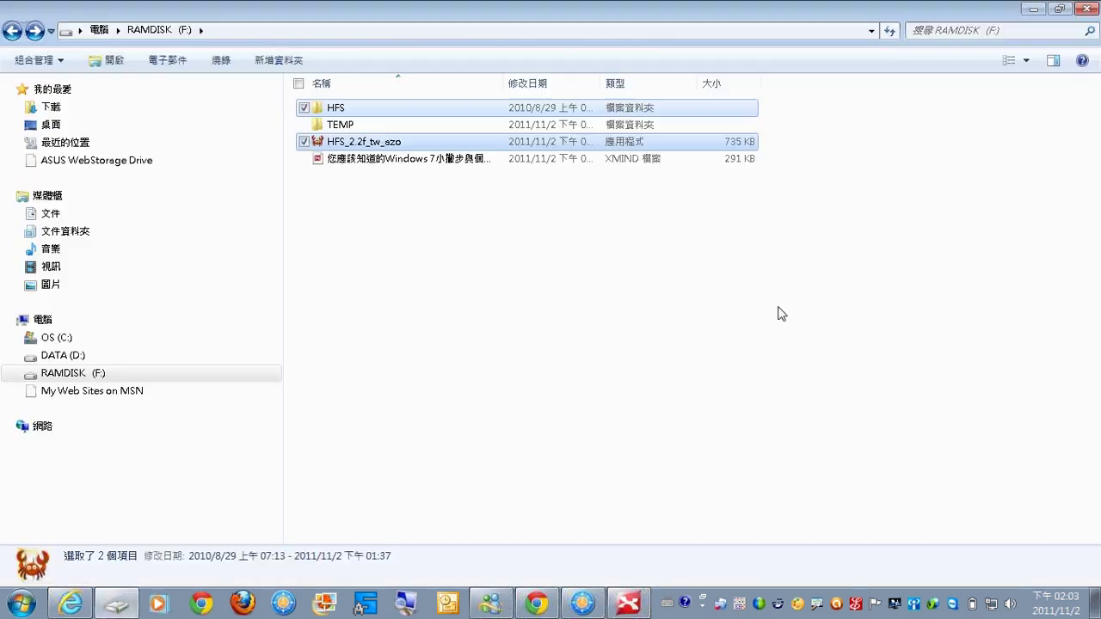
Turn off "使用核取方塊選取項目" in the folder options and apply the change
click(37, 62)
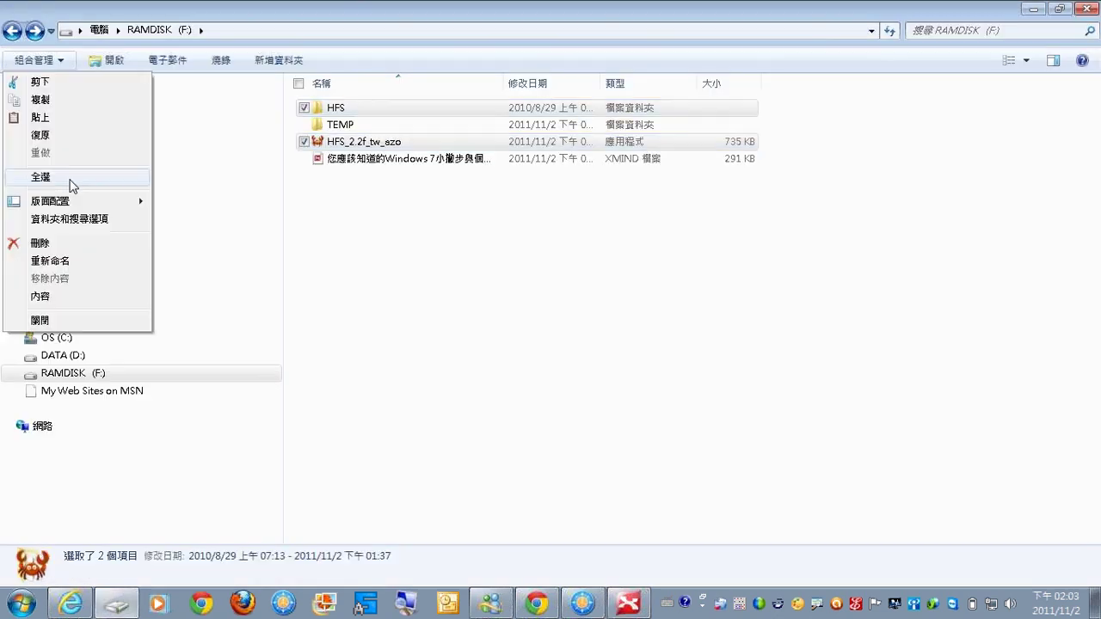
click(69, 218)
click(79, 96)
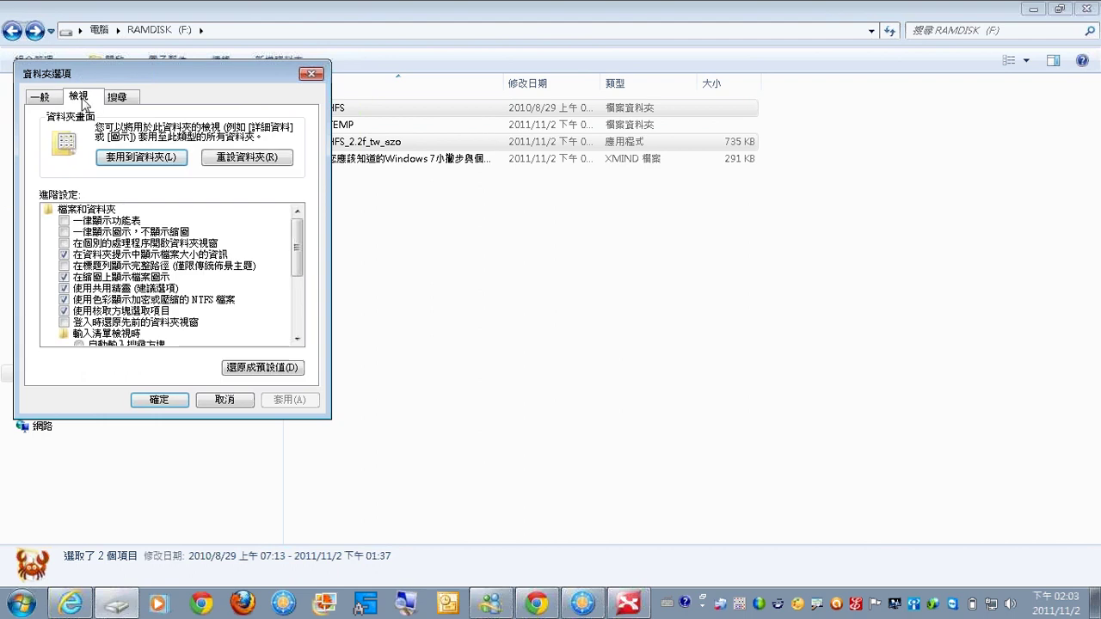
click(65, 312)
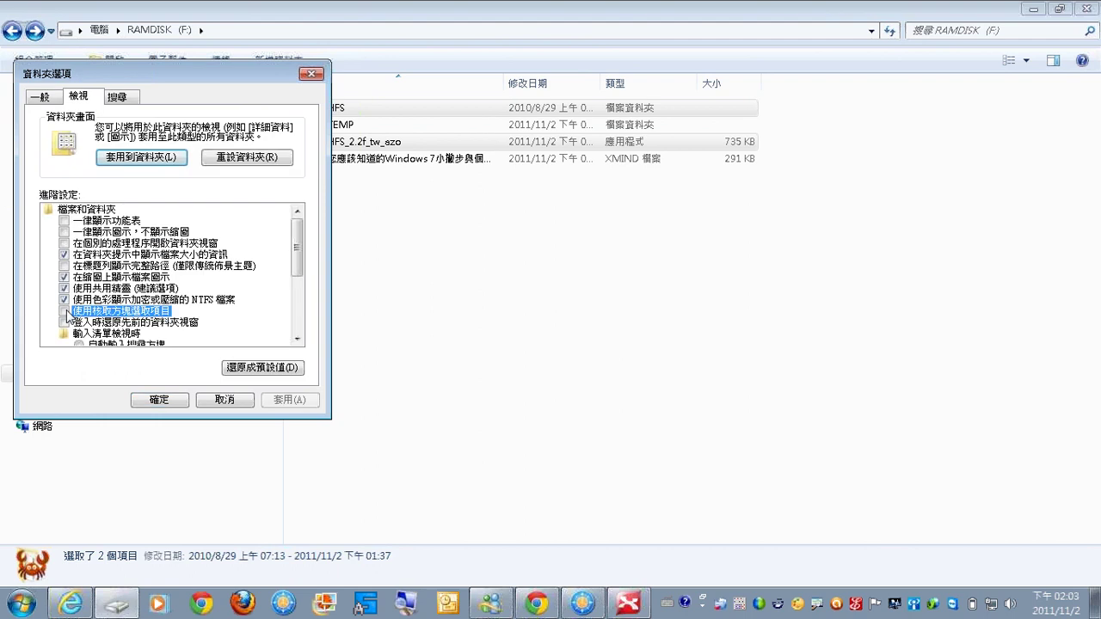
click(163, 401)
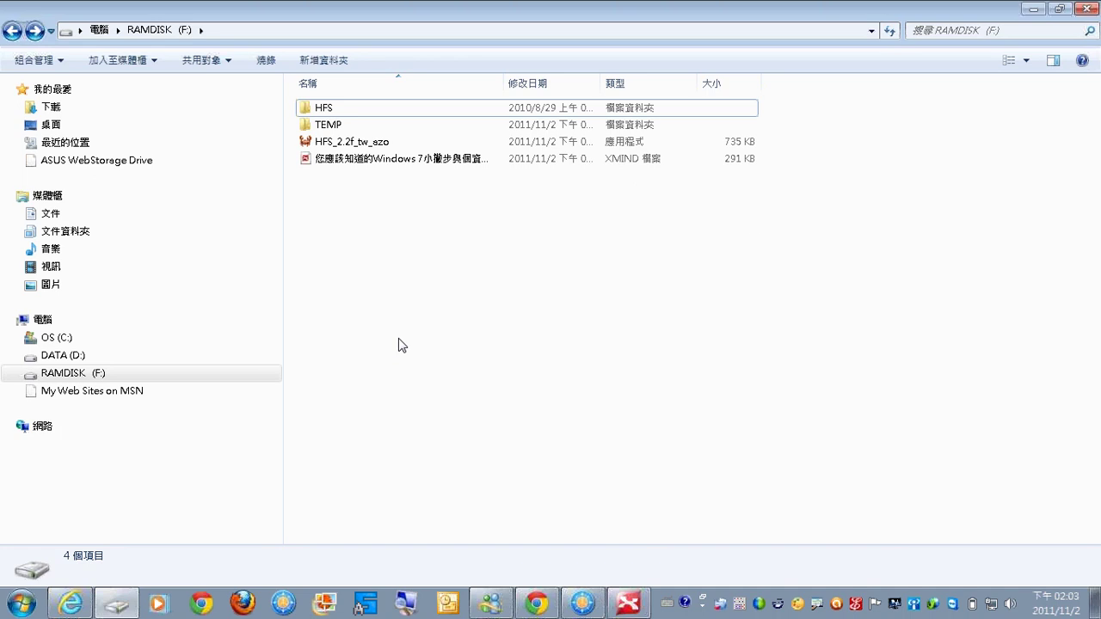
Show the available view modes, draw a line from 小圖示 to 內容 and a check mark above it, and underline 特大圖示
click(1027, 60)
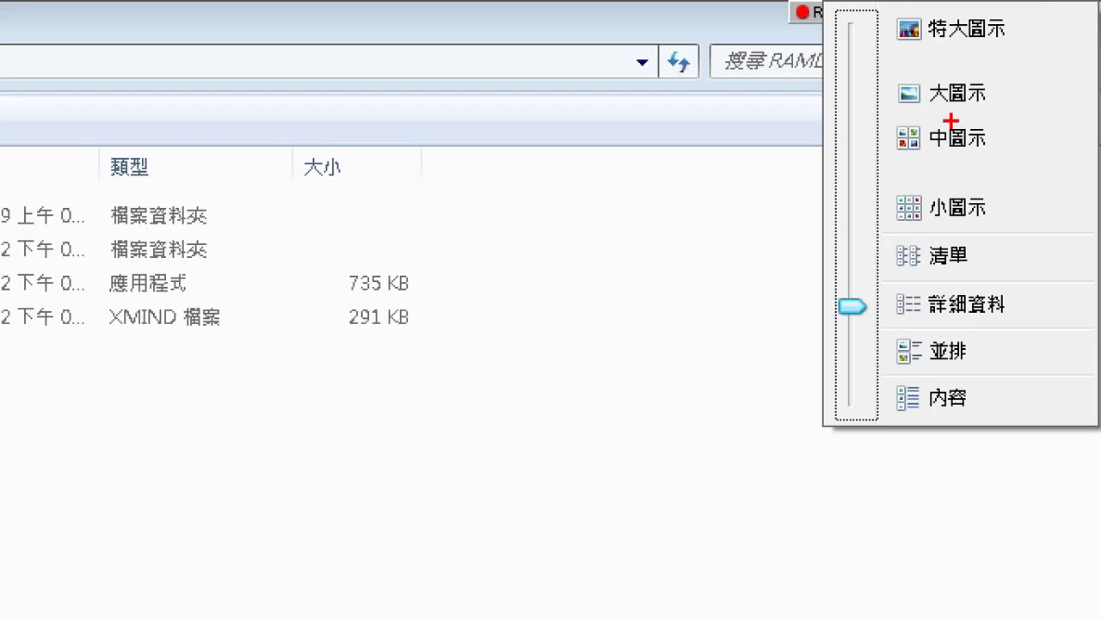
drag(1002, 207, 1003, 448)
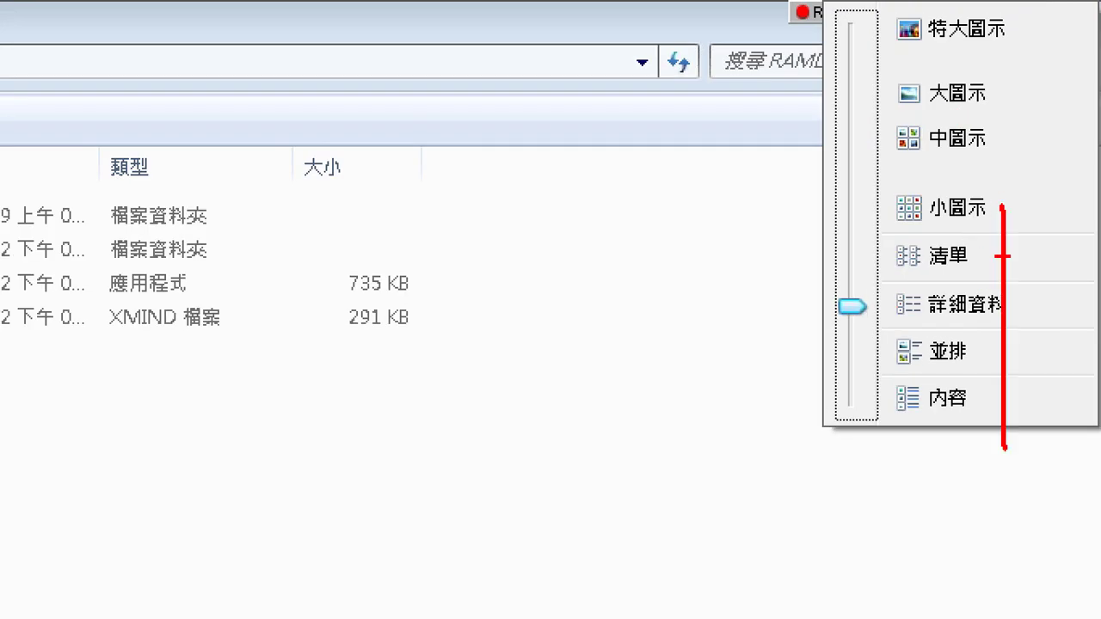
drag(1005, 153, 1060, 110)
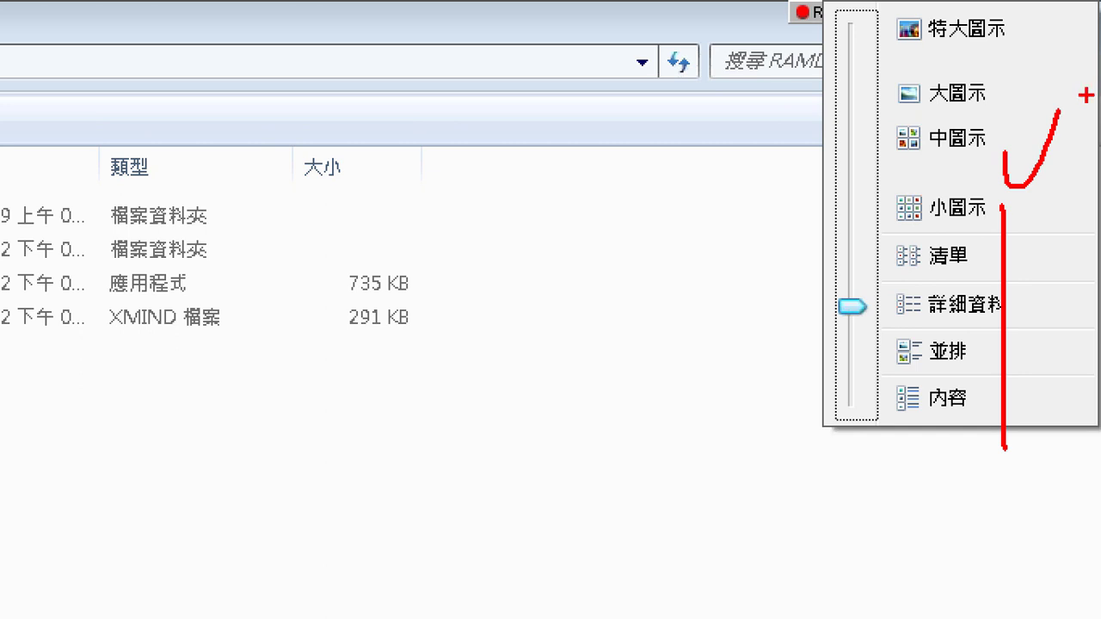
drag(907, 49, 1078, 46)
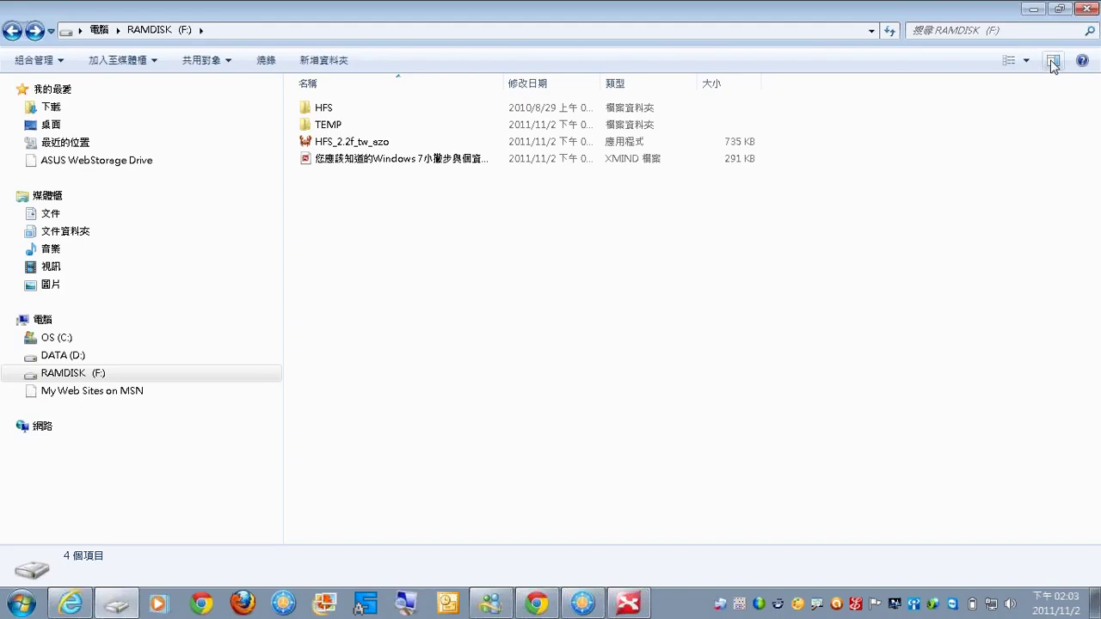
Switch the RAMDISK (F:) view to 特大圖示
click(1053, 62)
click(1053, 62)
click(1027, 60)
click(1037, 14)
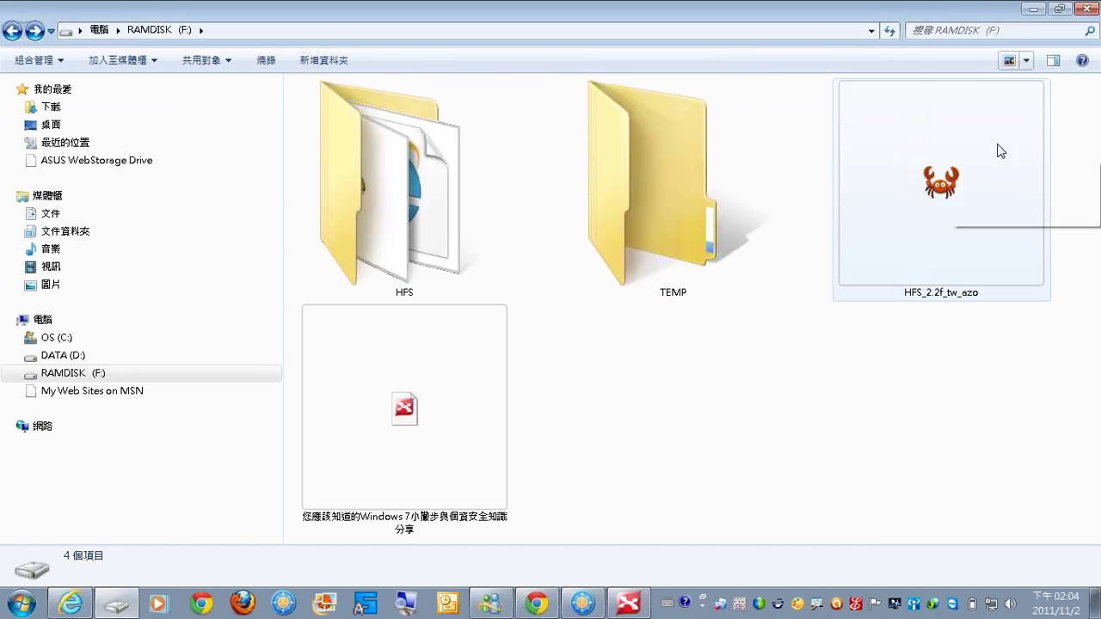
mouse_move(998, 151)
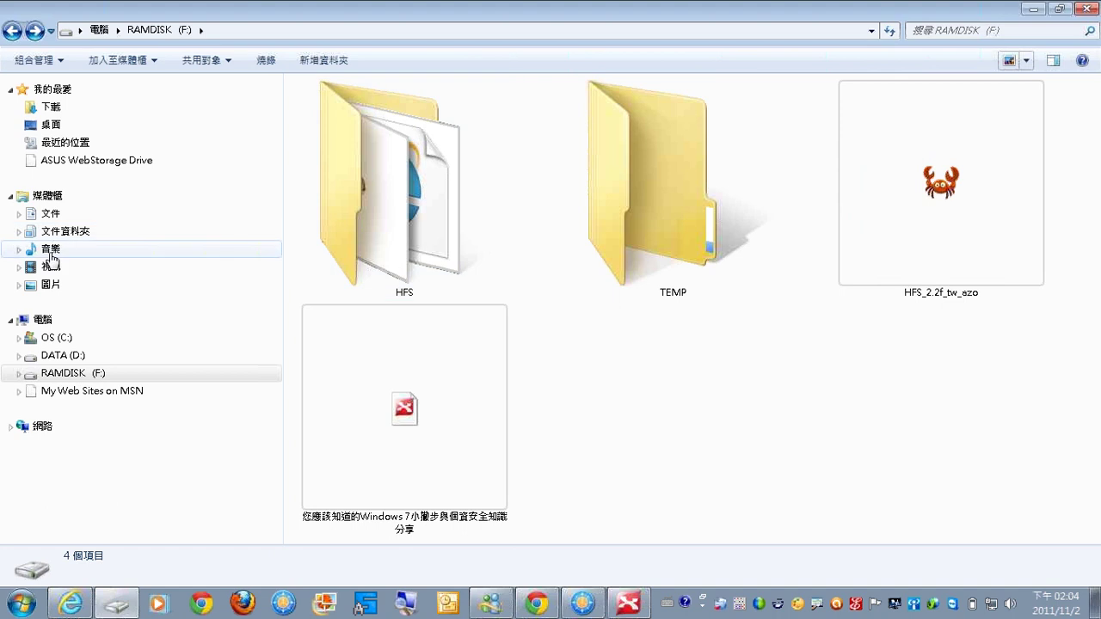
Open the 圖片 library, set its view to 特大圖示, and open the 範例圖片 folder
click(44, 284)
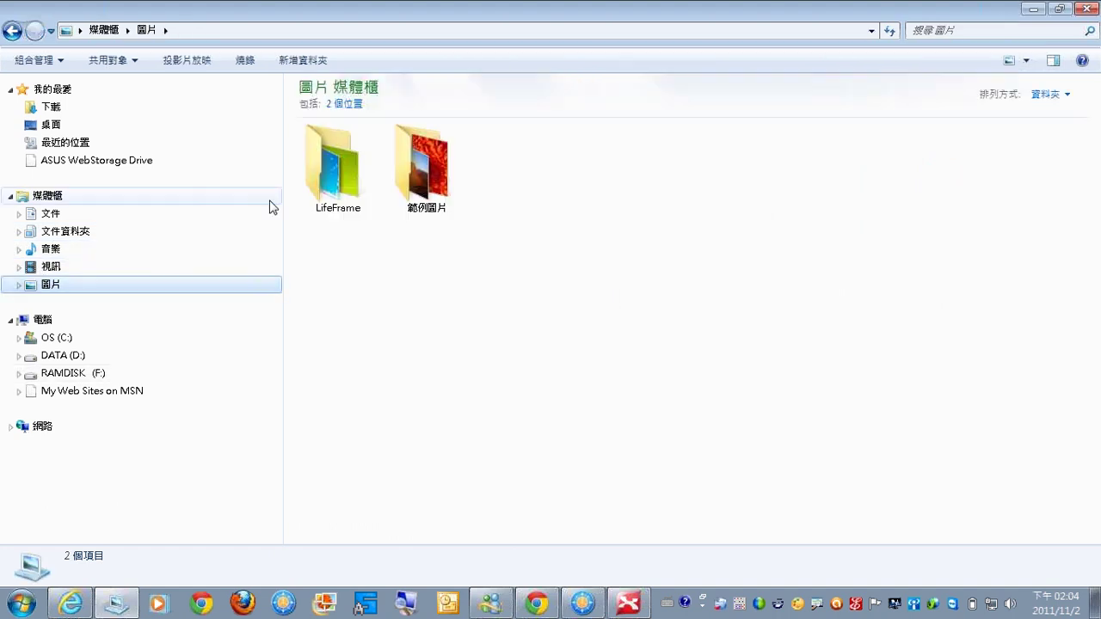
click(1026, 60)
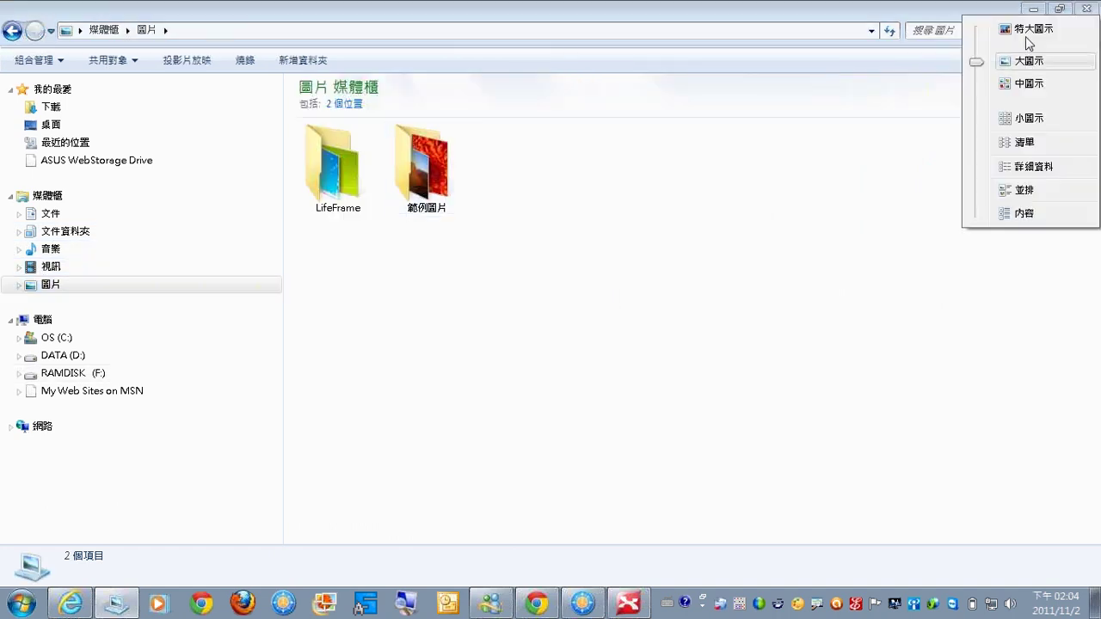
click(1026, 31)
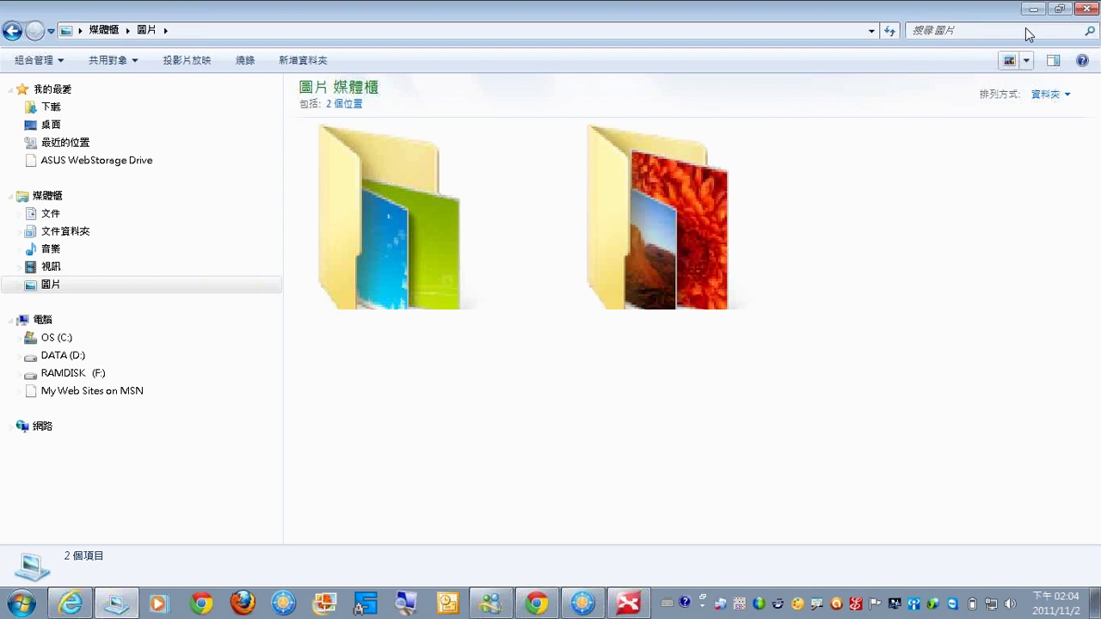
double_click(662, 264)
mouse_move(662, 265)
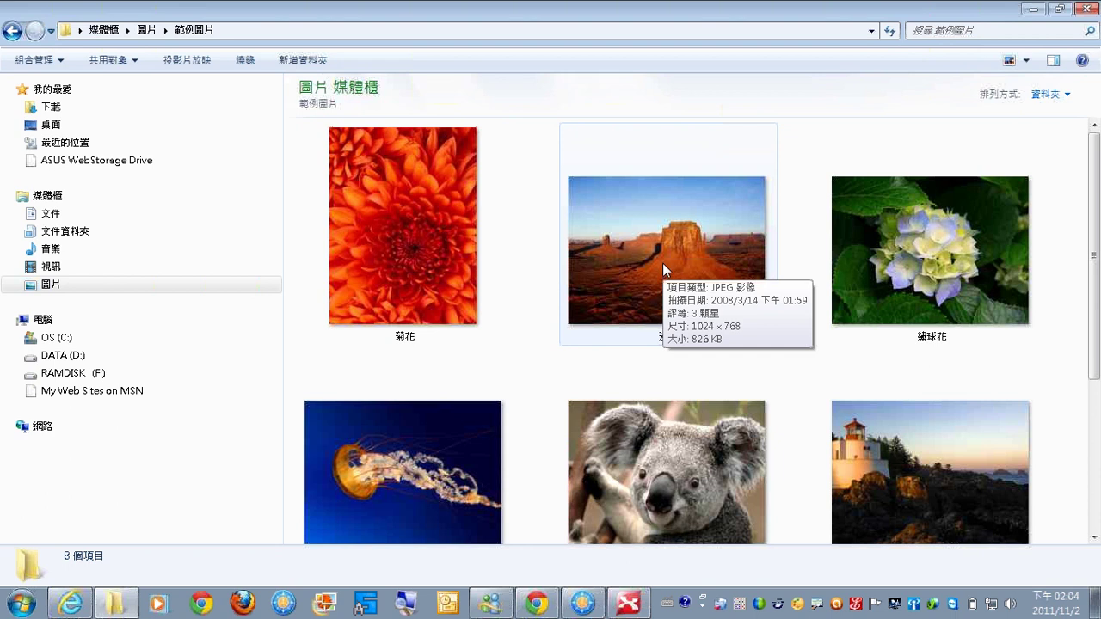
Select the 菊花 picture and change the 範例圖片 folder's view to 大圖示
click(412, 261)
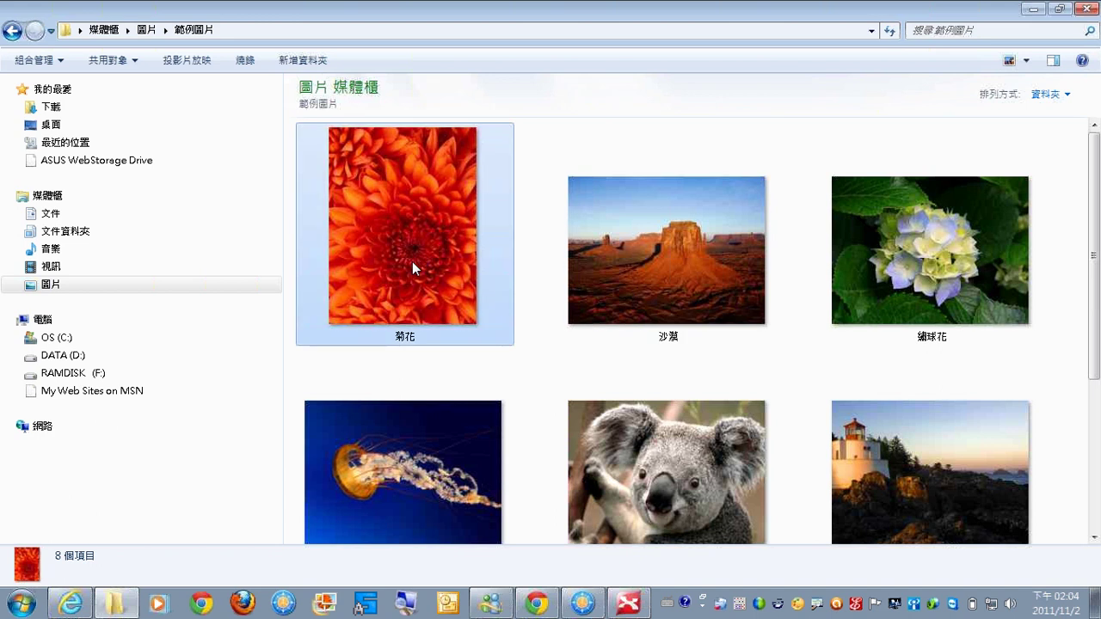
click(1027, 60)
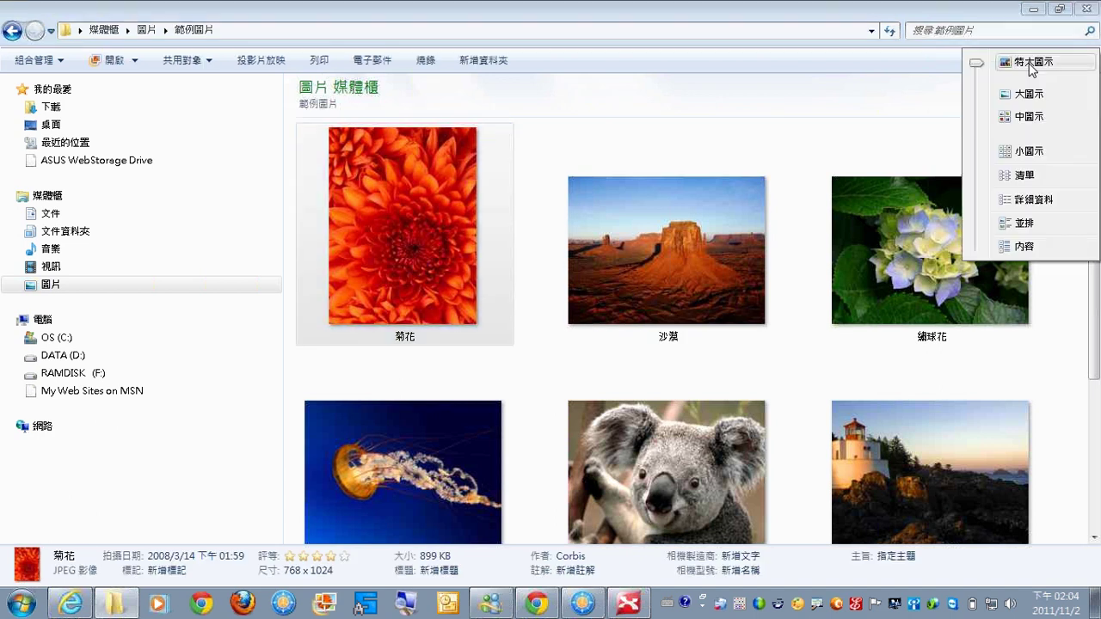
click(1004, 93)
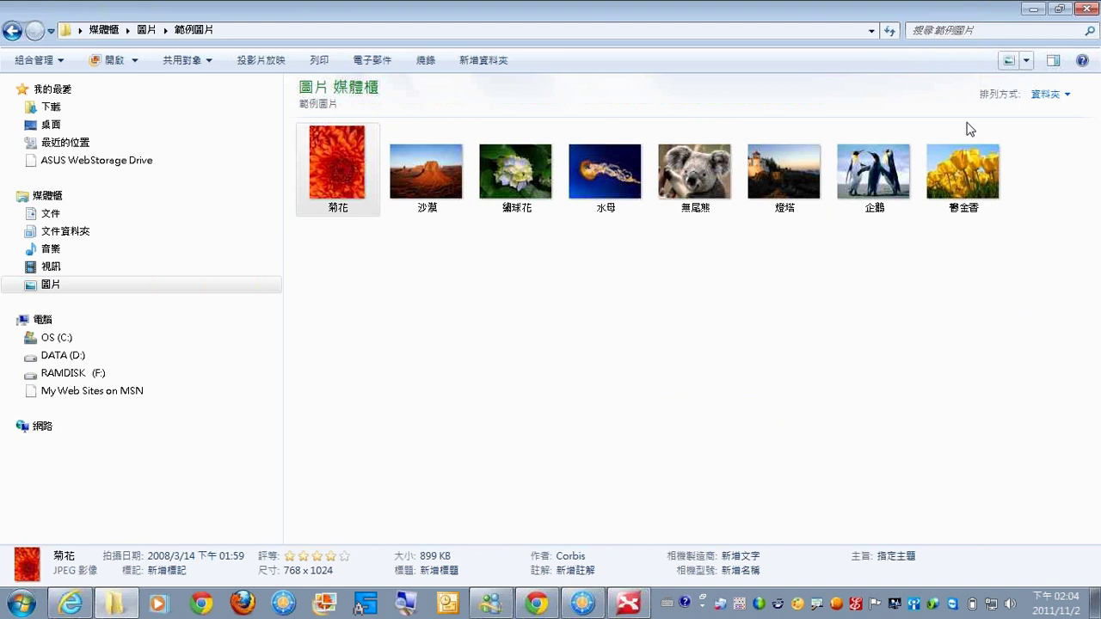
Switch to XMind, box the five covered Explorer topics in red, mark "使用FreeCommander加強檔案總管", and clear the annotations
click(635, 608)
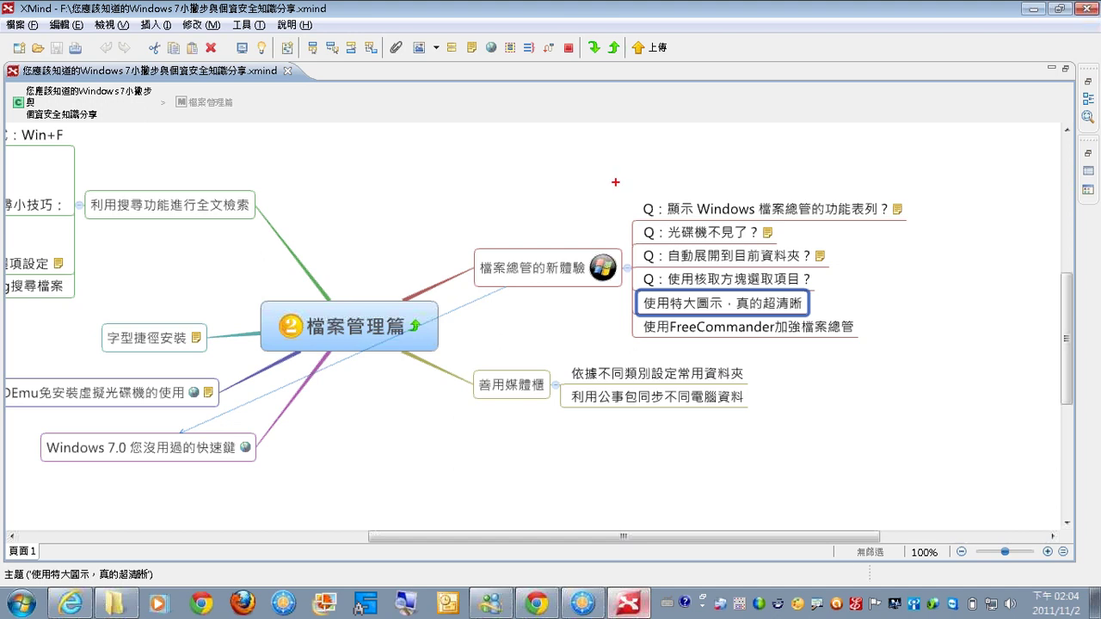
mouse_move(617, 187)
mouse_down()
mouse_move(752, 268)
mouse_move(939, 319)
mouse_up()
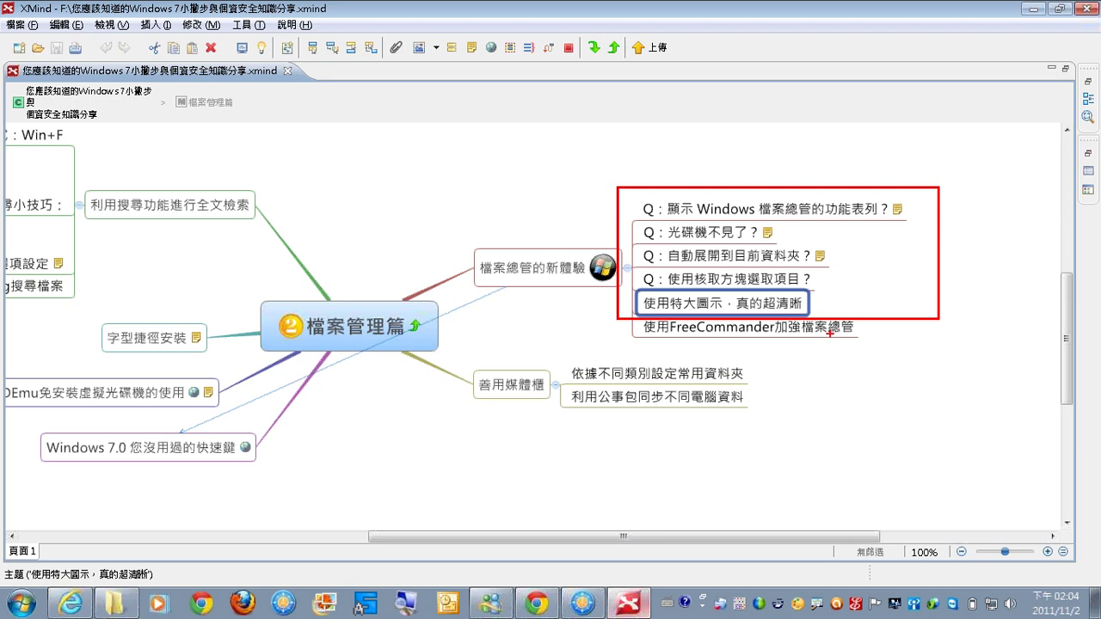
mouse_move(831, 338)
mouse_down()
mouse_move(836, 360)
mouse_move(867, 332)
mouse_up()
key(Escape)
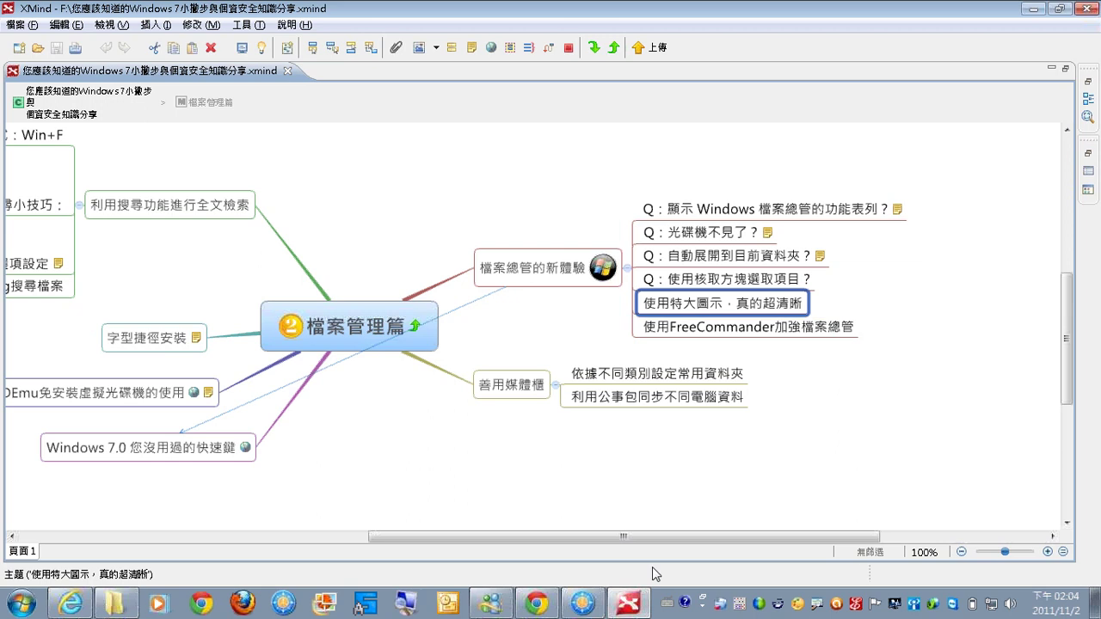